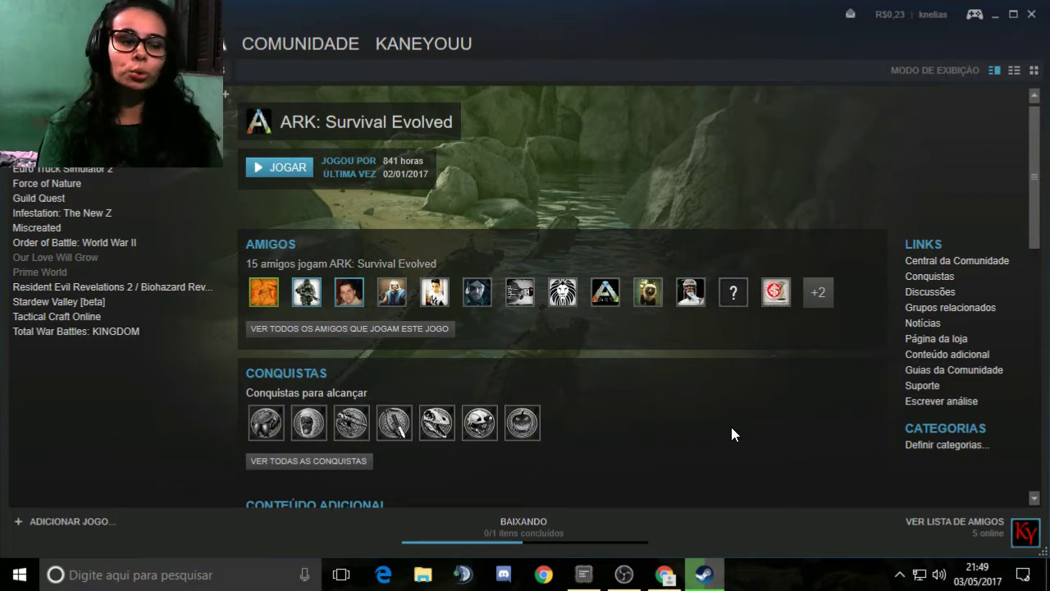
left_click(172, 152)
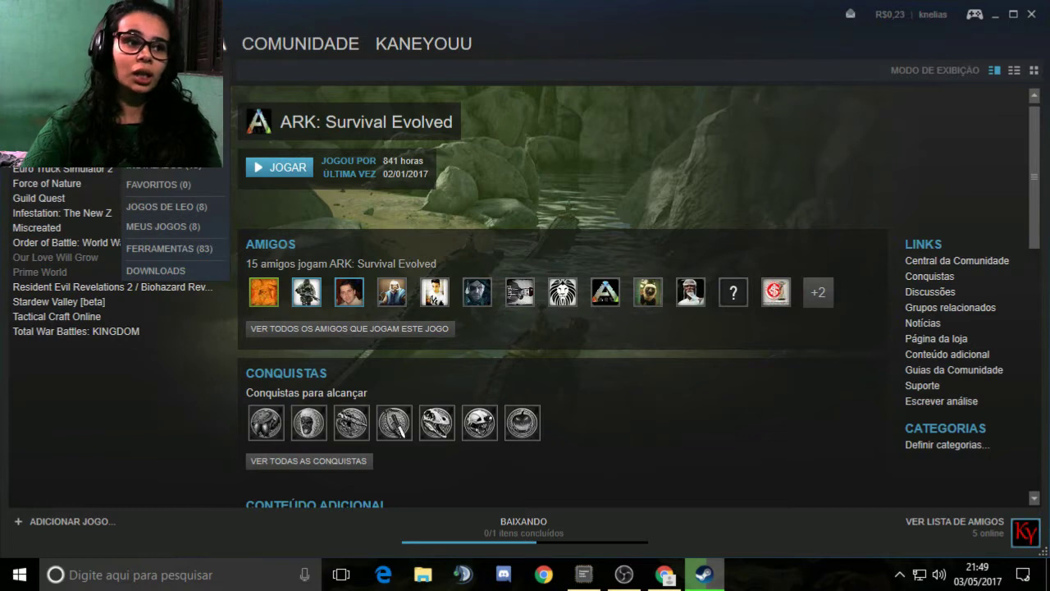
left_click(70, 481)
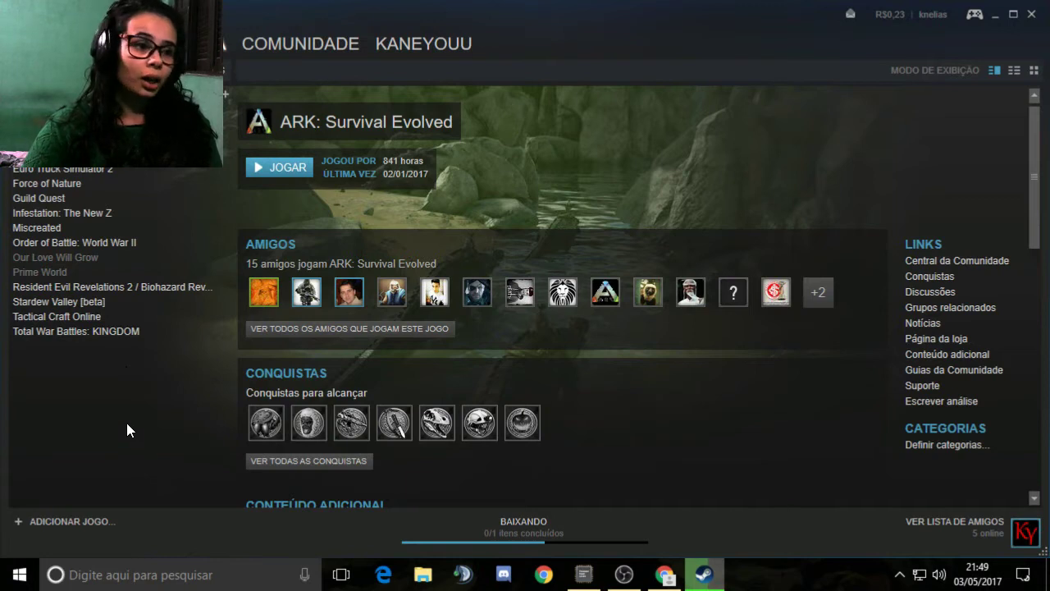
Step: Walk through the file backup of Stardew Valley up to browsing for a destination folder, and cancel it
right_click(52, 300)
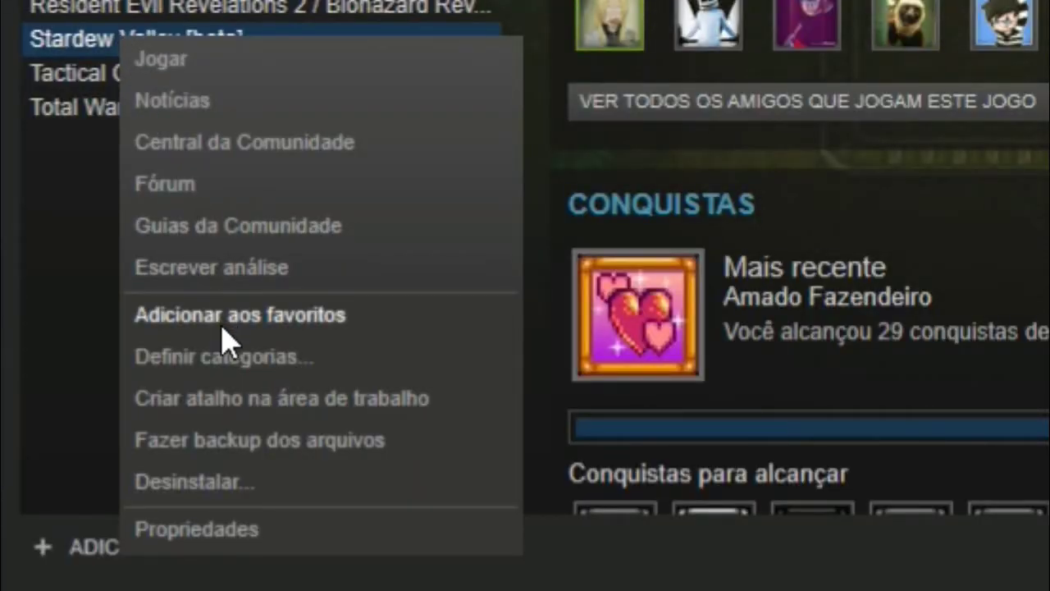
left_click(261, 440)
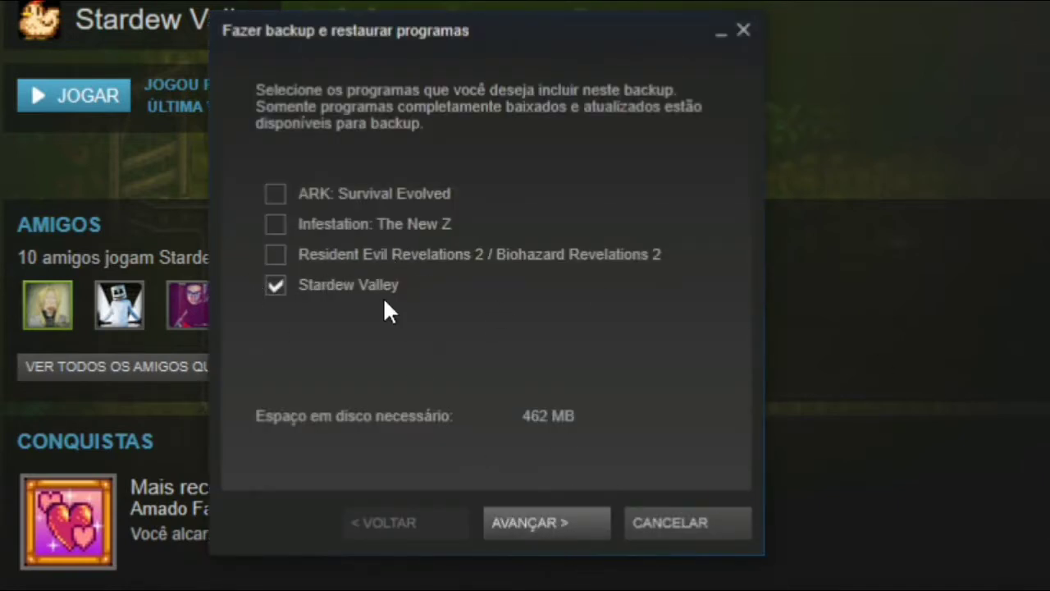
left_click(549, 527)
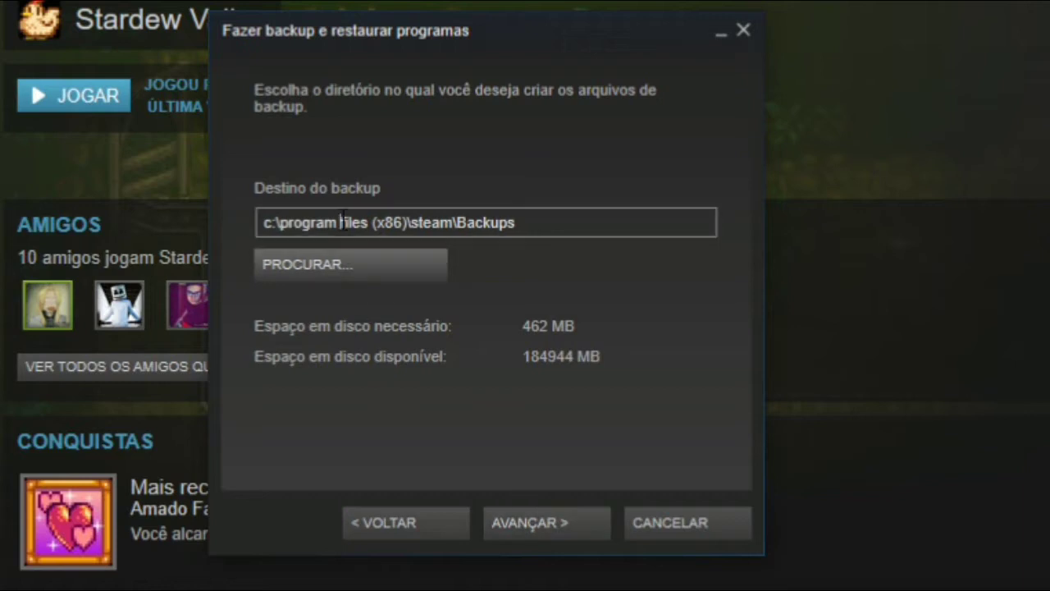
left_click(347, 264)
scroll(521, 370, "down", 10)
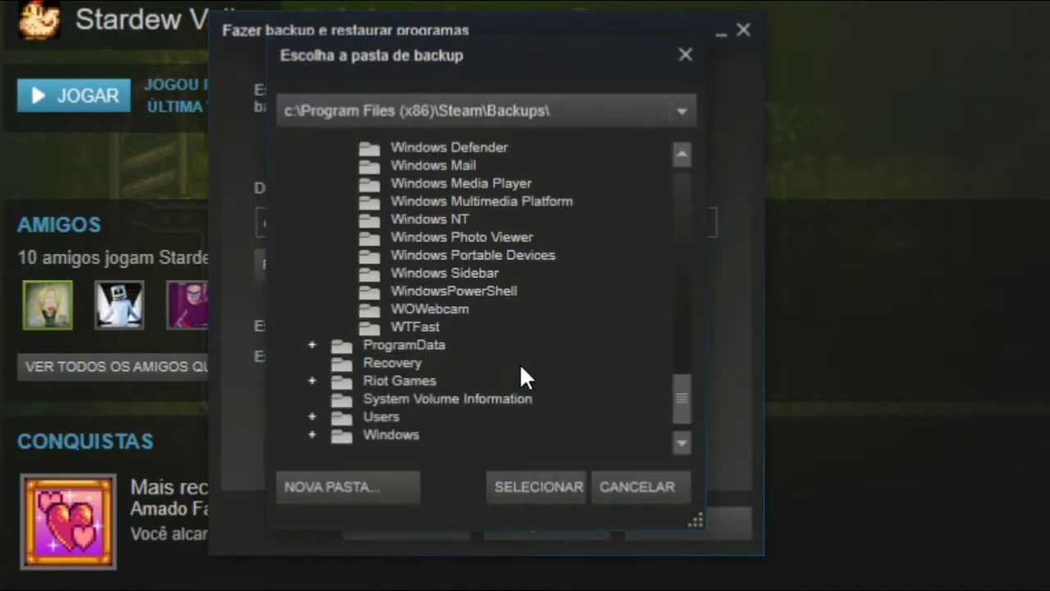
left_click(634, 492)
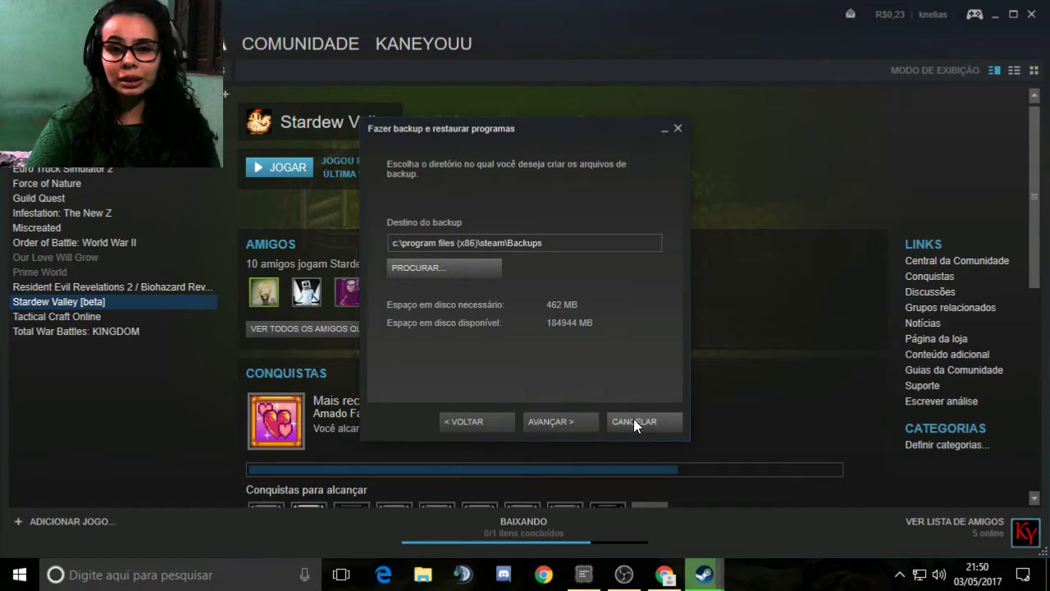
left_click(634, 420)
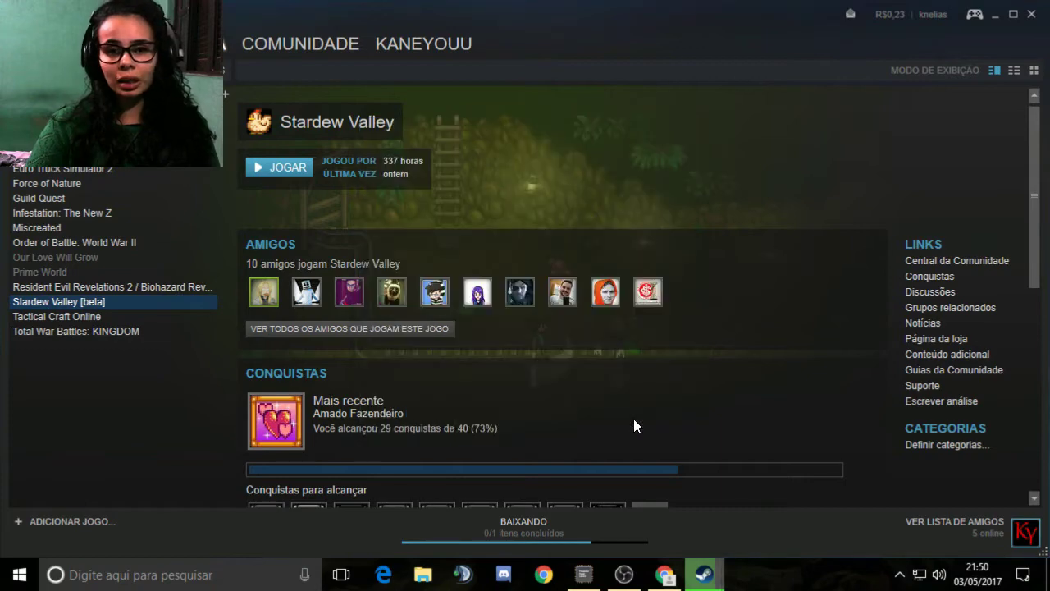
Step: Close the Steam library and download SMAPI 1.12 from its GitHub releases page in Chrome
left_click(1031, 14)
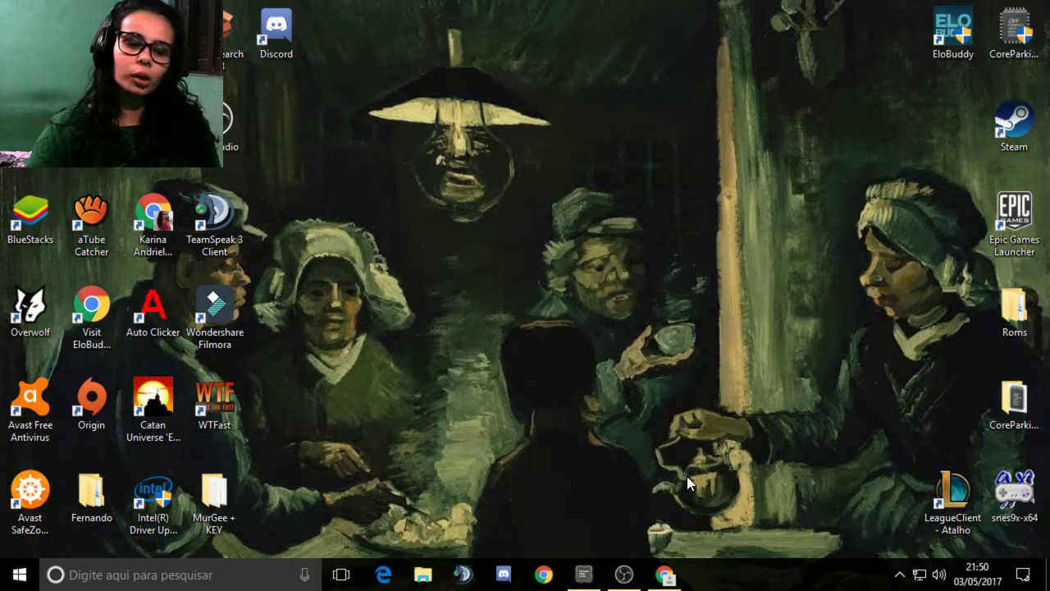
left_click(665, 574)
left_click(177, 12)
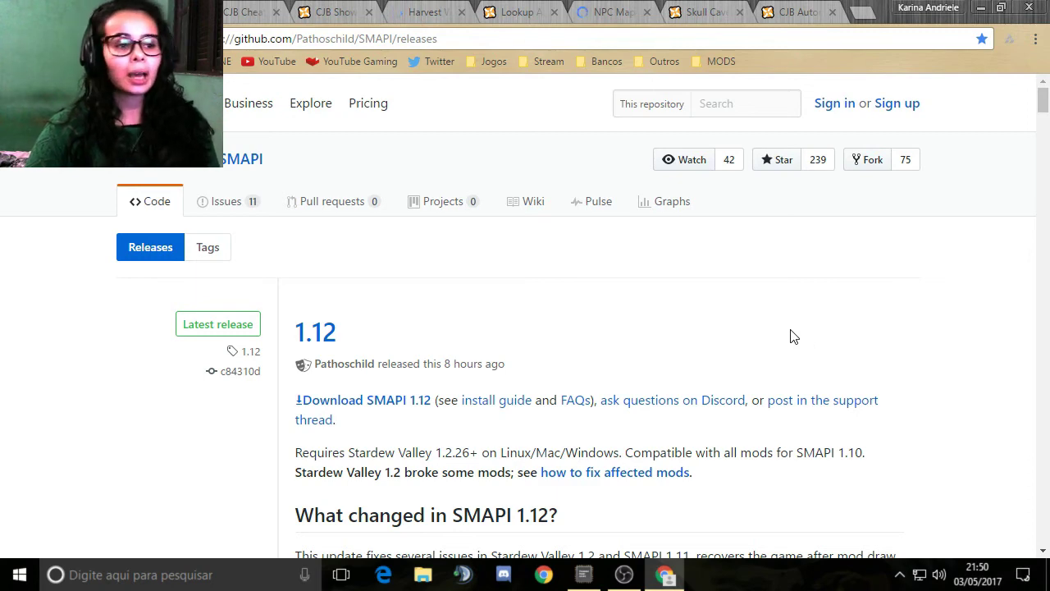
scroll(356, 258, "down", 1)
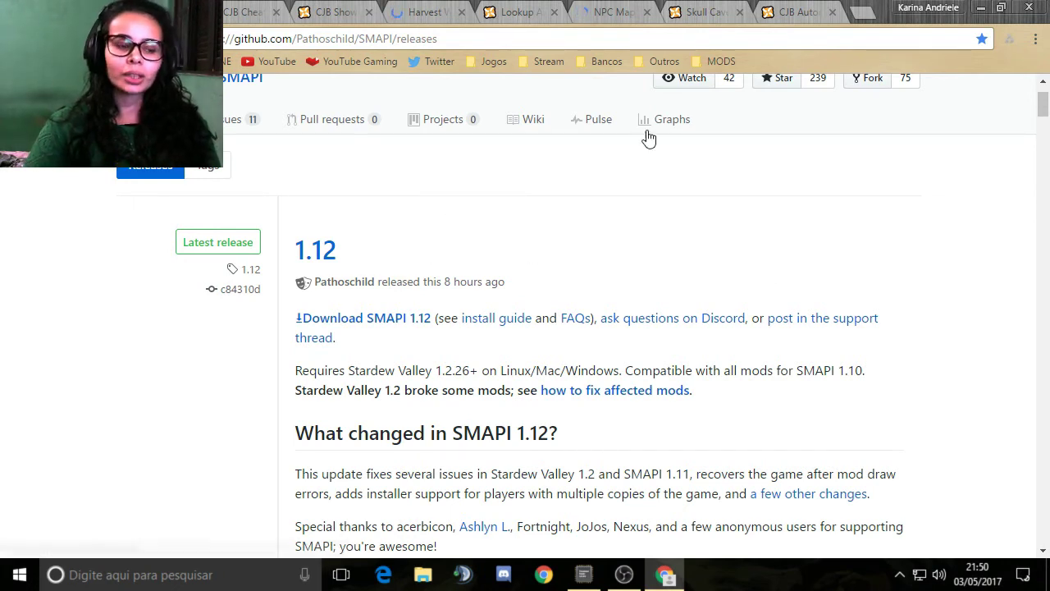
left_click(375, 326)
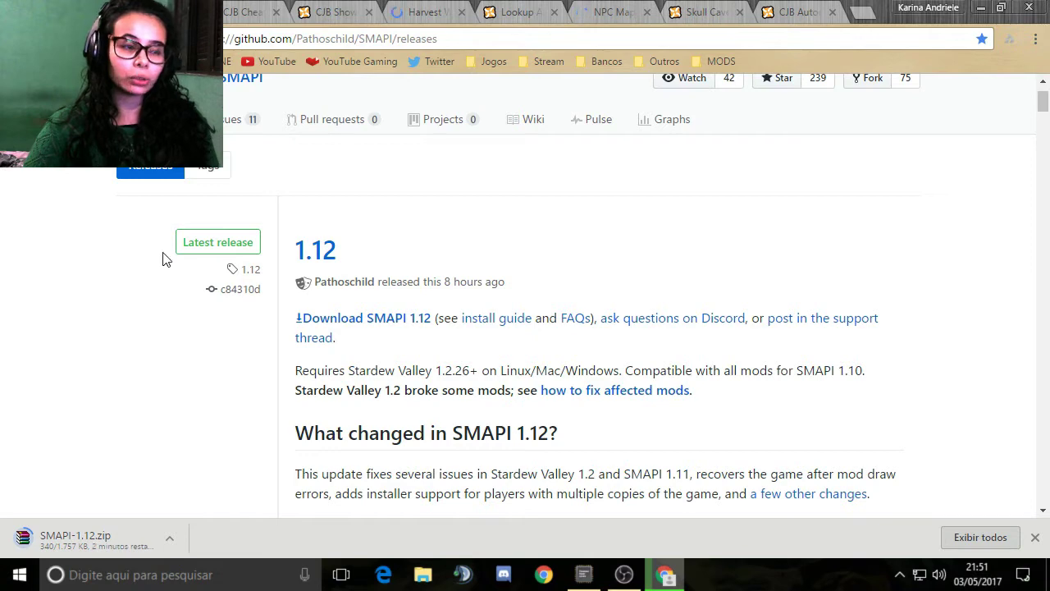
Step: Browse the Stardew Valley mod listing on Nexus Mods and look over the available mods and search filters
key("alt+Left")
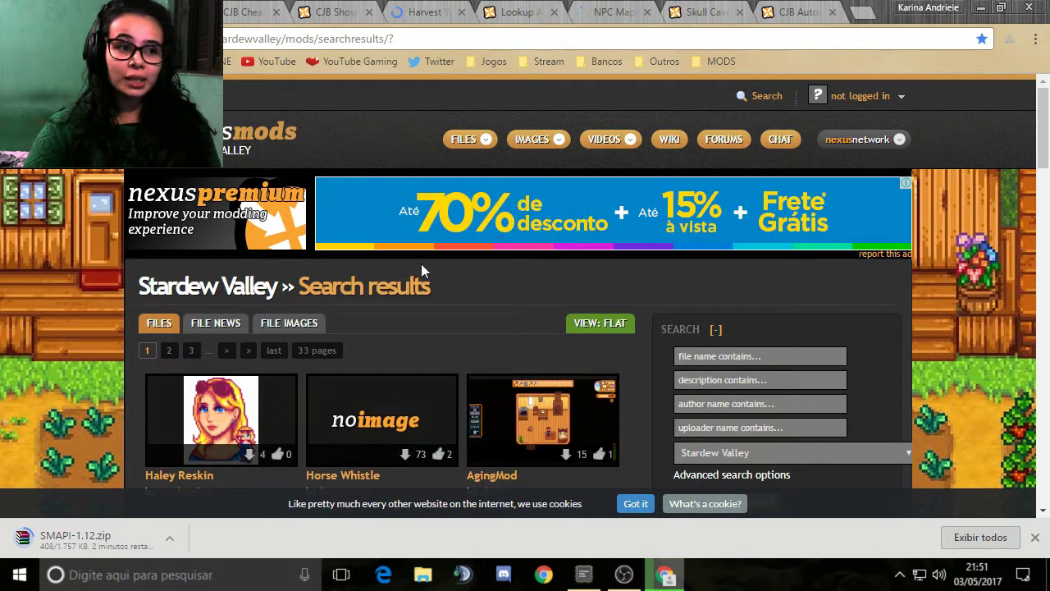
scroll(487, 261, "down", 2)
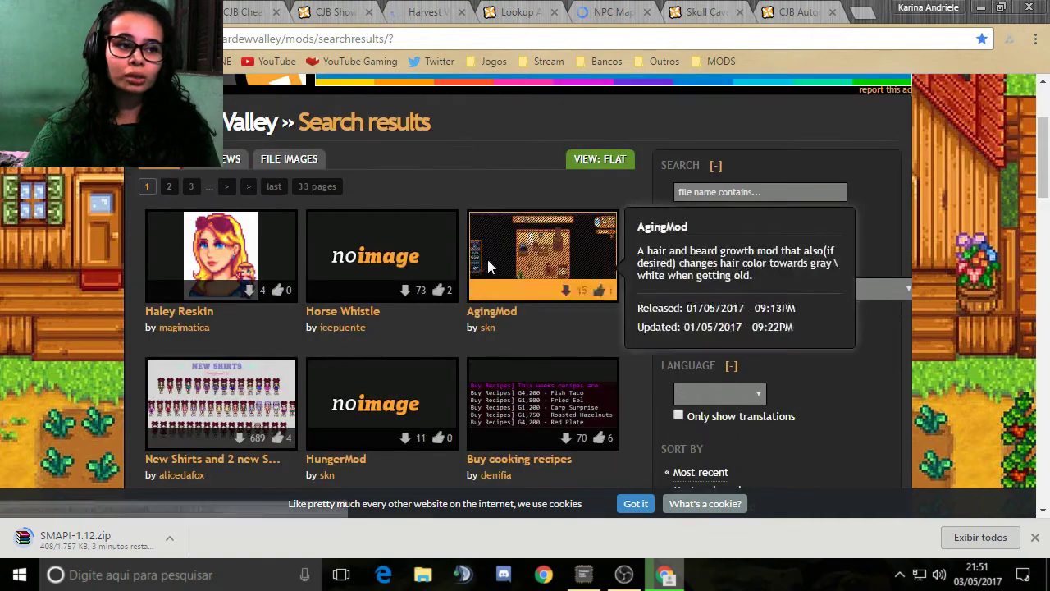
scroll(487, 260, "up", 2)
scroll(488, 259, "down", 8)
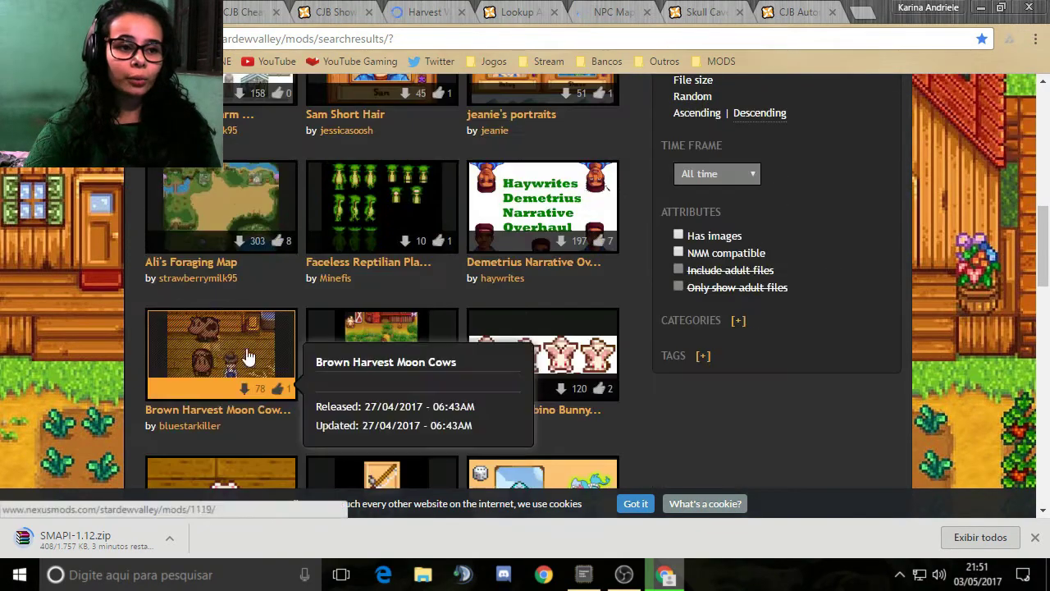
scroll(249, 357, "up", 9)
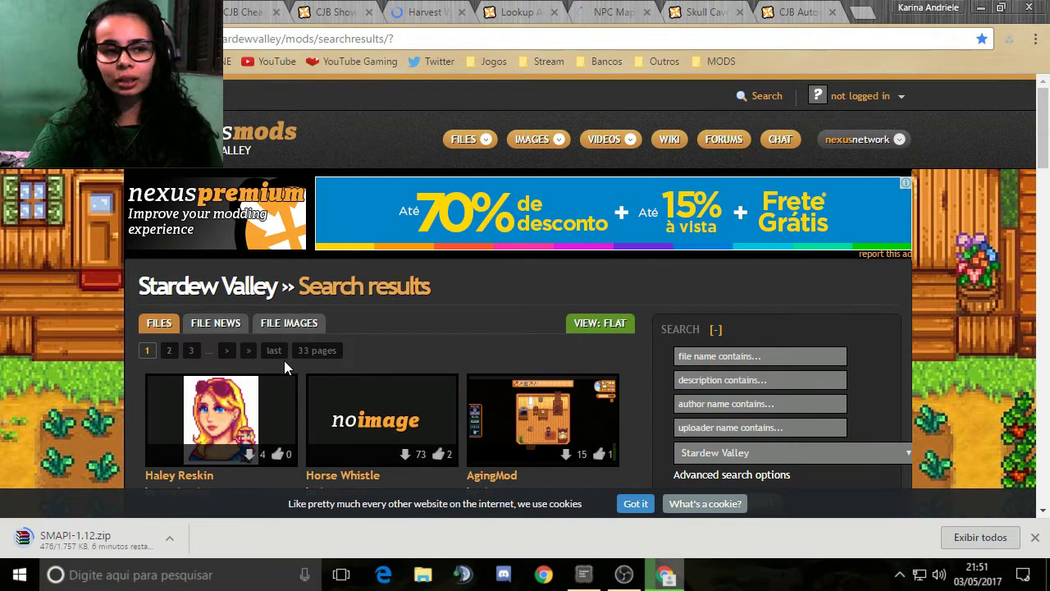
scroll(270, 361, "down", 1)
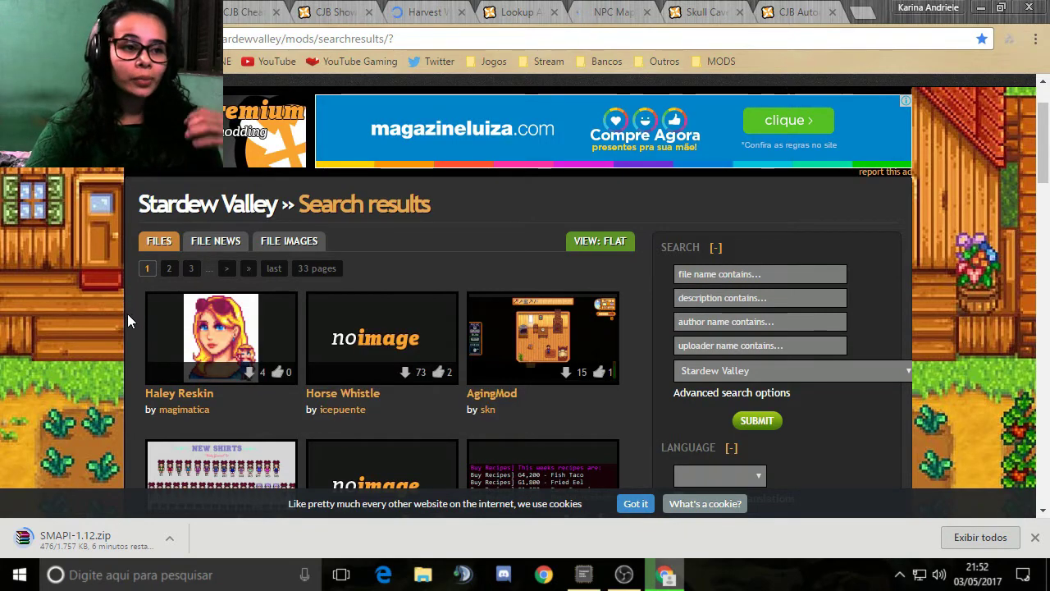
scroll(127, 319, "down", 2)
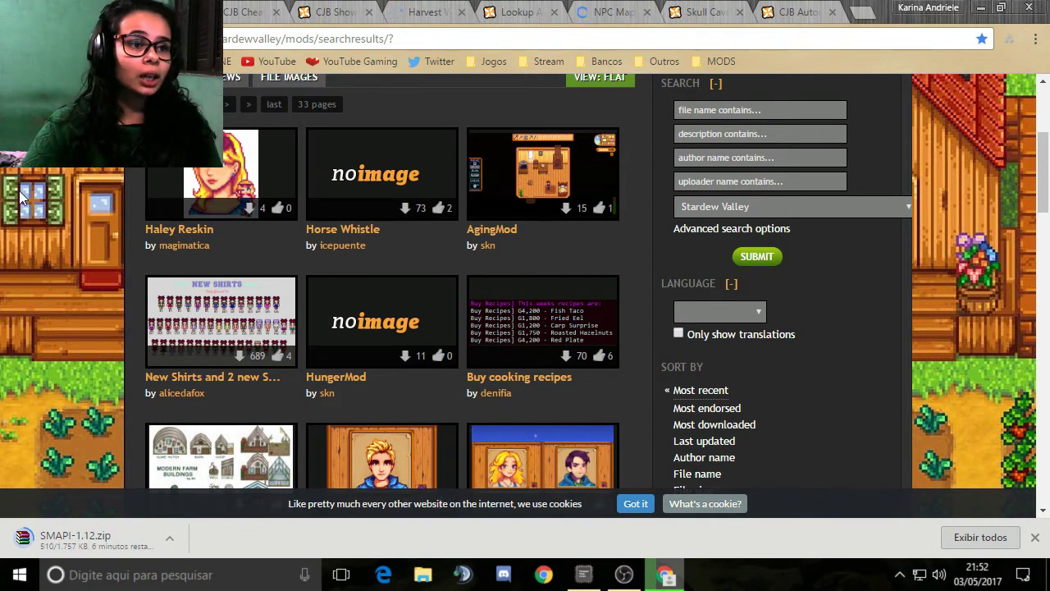
scroll(130, 283, "up", 3)
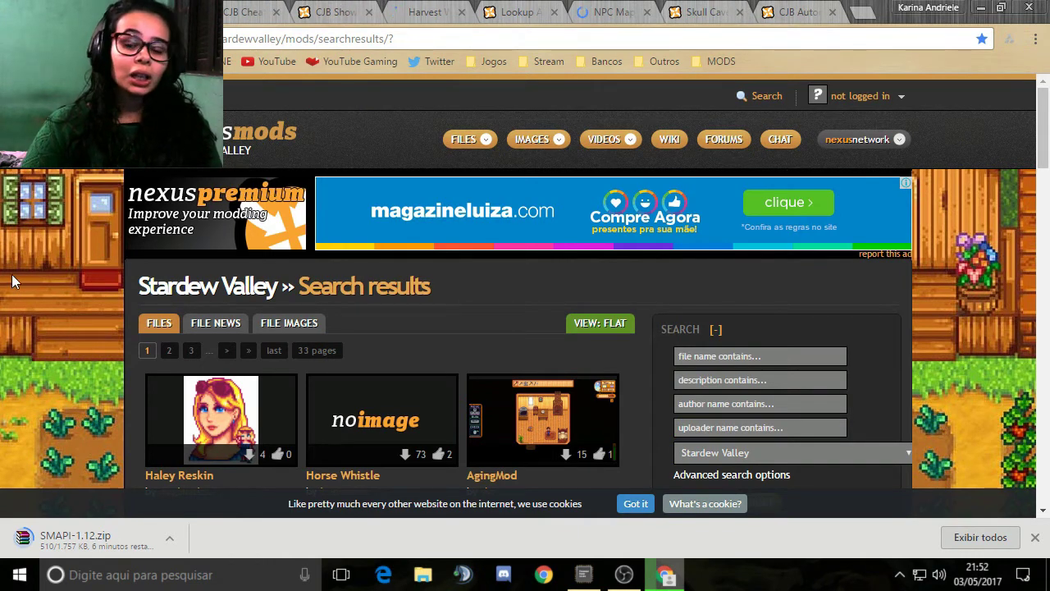
Step: Look over the CJB Cheats Menu mod page on Nexus Mods, from its banner and screenshots down to its files section
left_click(287, 23)
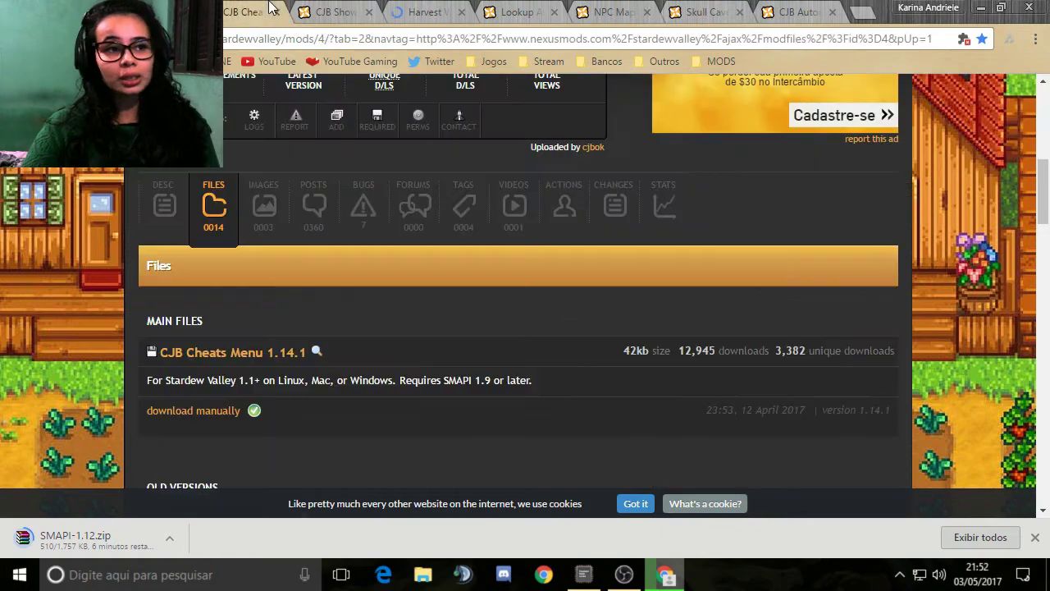
scroll(144, 206, "up", 3)
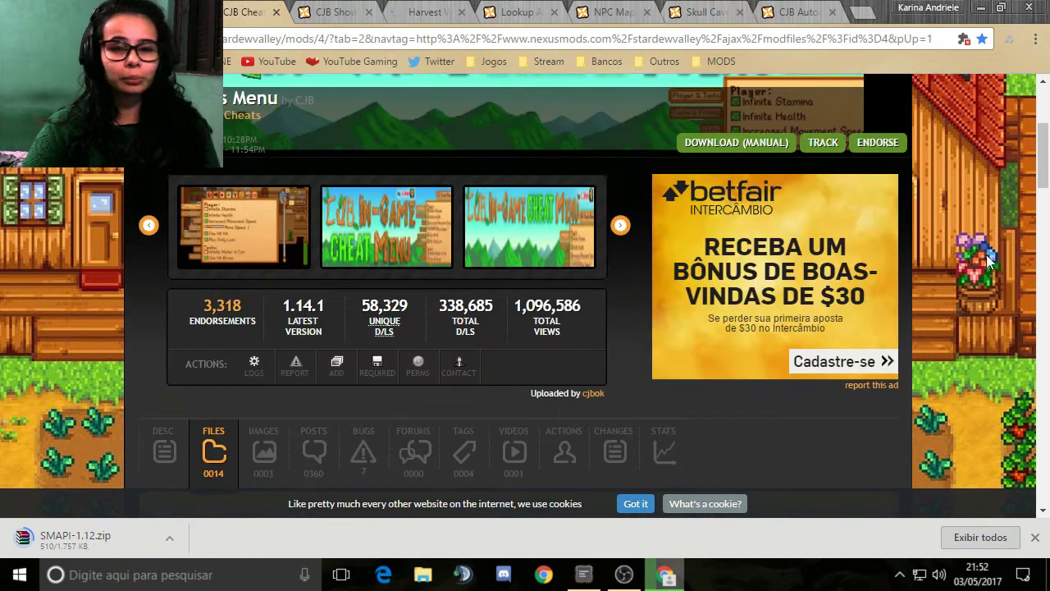
scroll(241, 319, "up", 3)
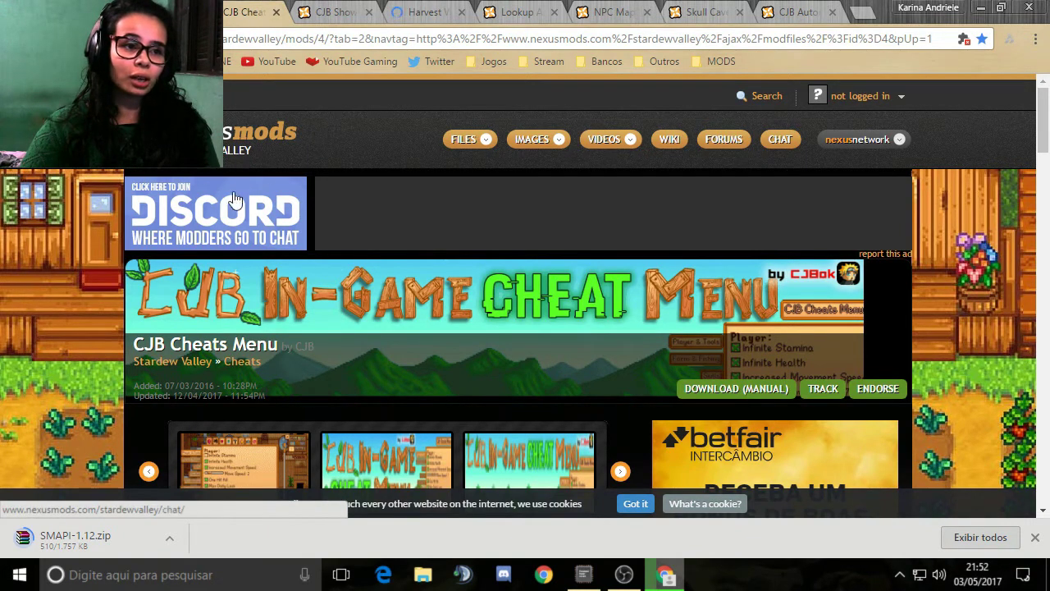
scroll(320, 270, "down", 3)
scroll(319, 276, "up", 3)
scroll(318, 283, "down", 2)
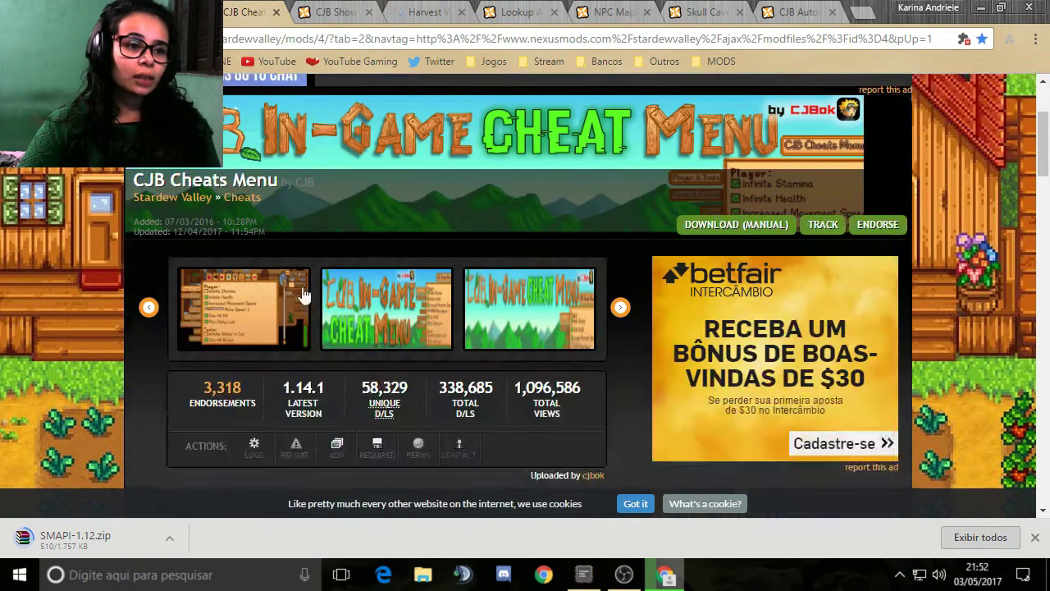
scroll(303, 295, "up", 1)
scroll(354, 216, "down", 4)
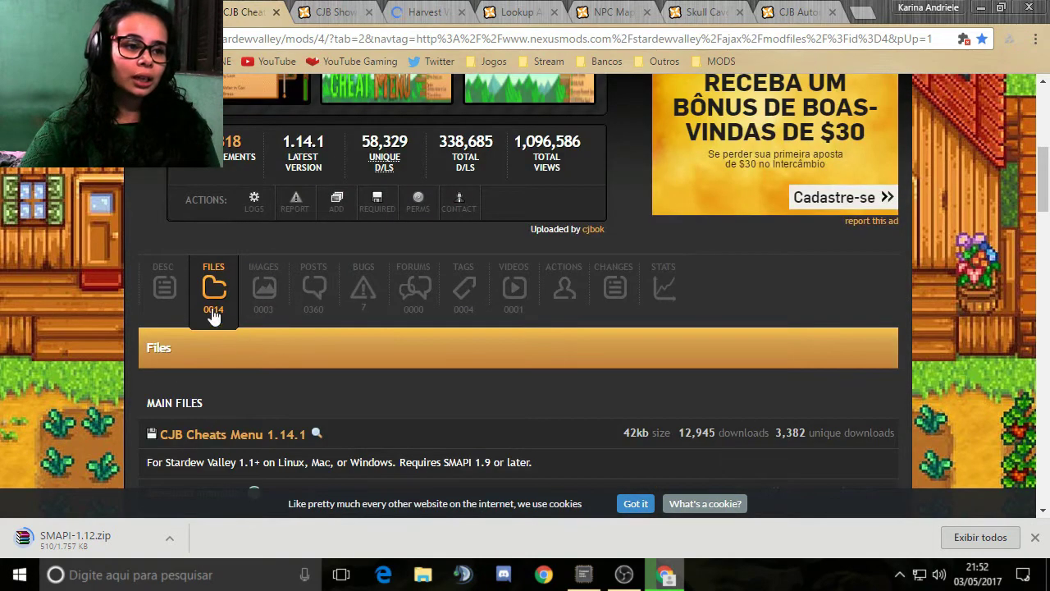
Step: Read the CJB Cheats Menu mod's description, including its compatibility and install instructions
left_click(164, 286)
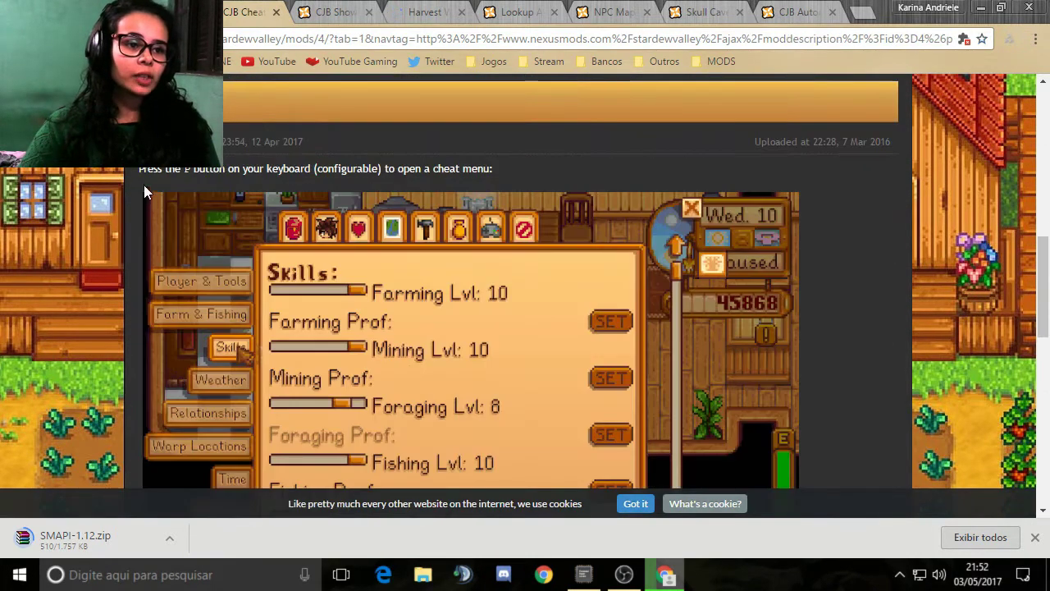
scroll(246, 181, "down", 3)
scroll(401, 278, "down", 1)
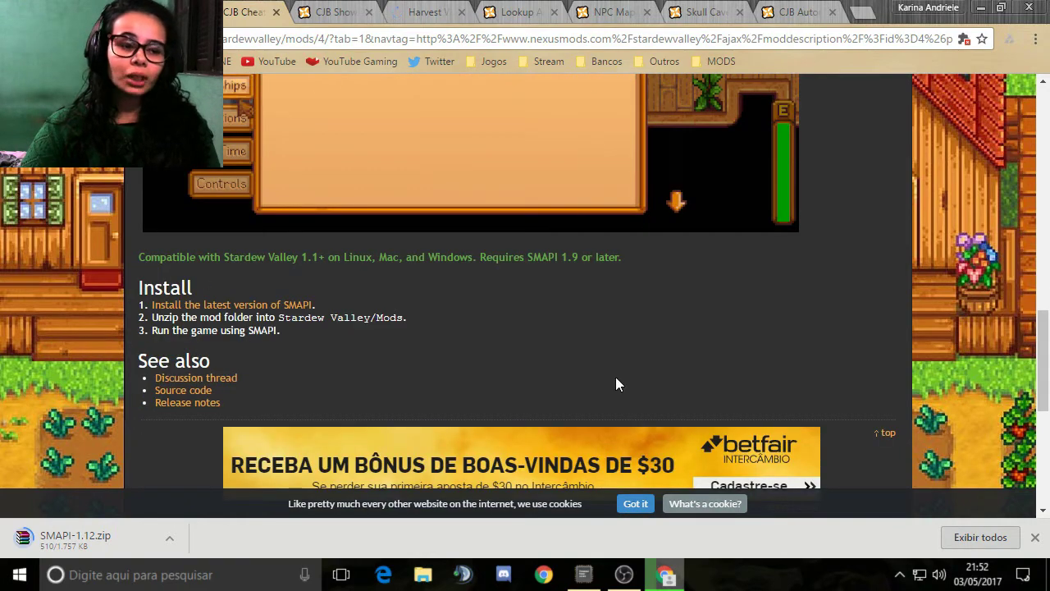
scroll(270, 352, "up", 7)
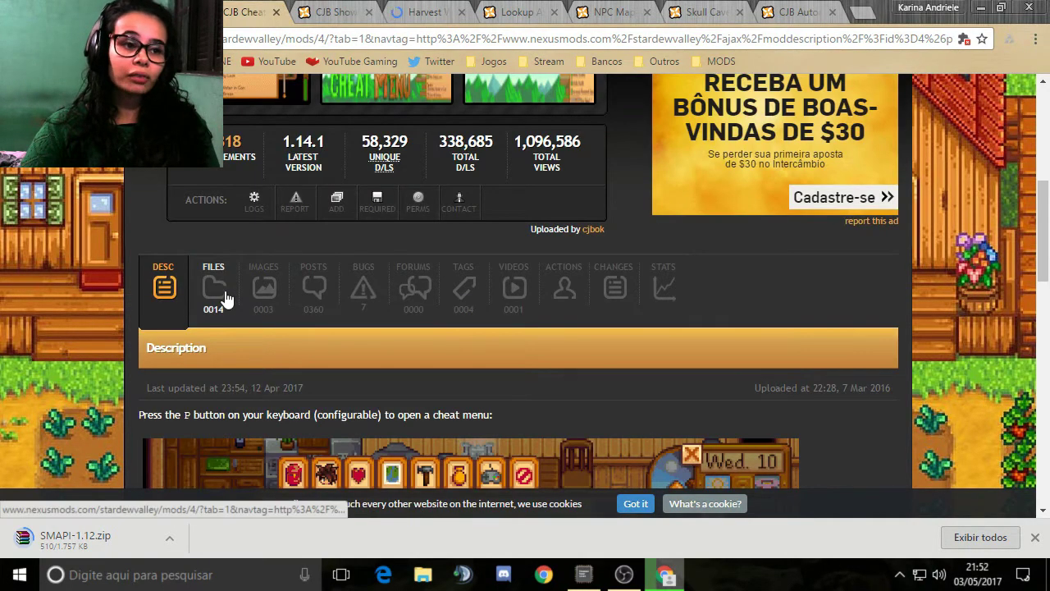
Step: Download the main file CJB Cheats Menu 1.14.1 manually and dismiss the download notice
left_click(228, 301)
scroll(225, 297, "down", 2)
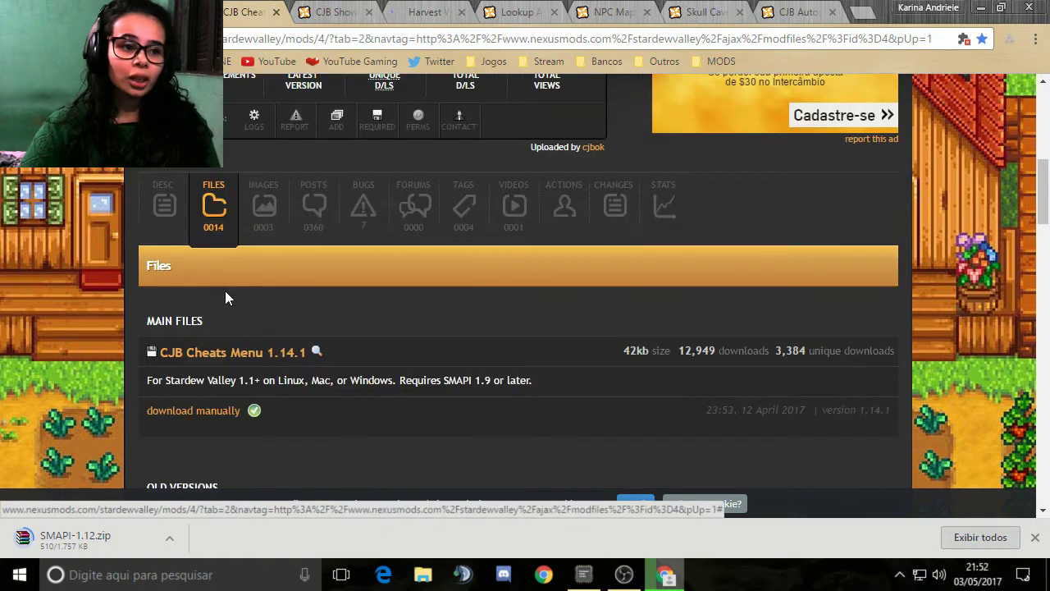
left_click(193, 335)
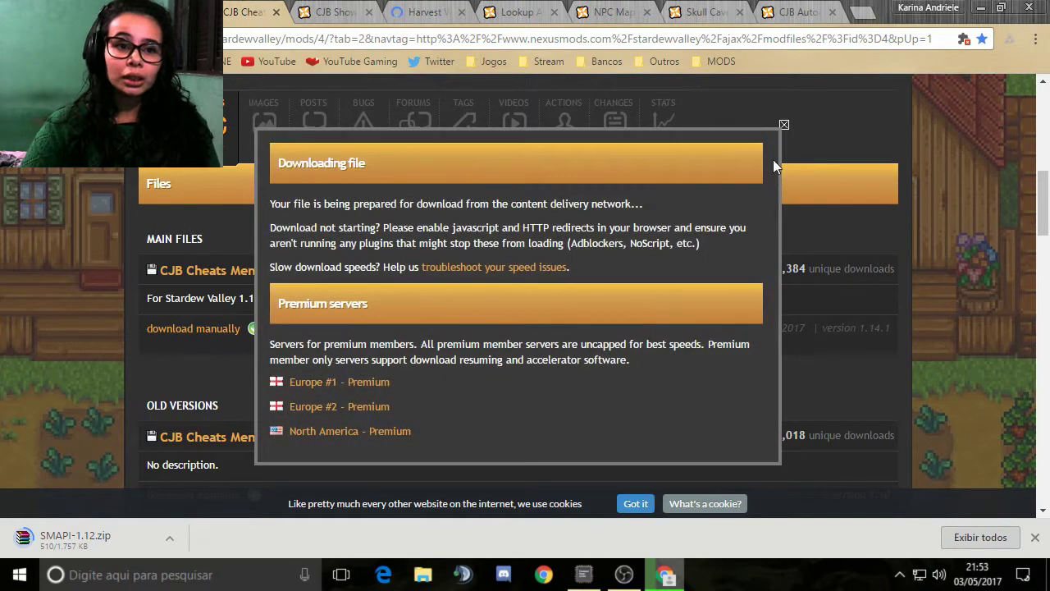
left_click(784, 124)
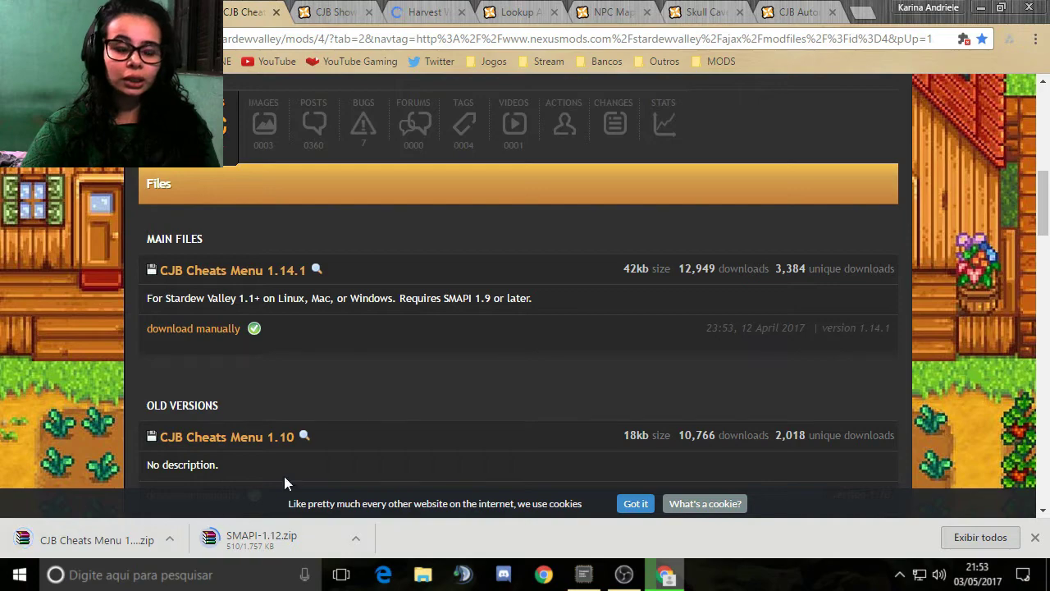
scroll(392, 444, "up", 6)
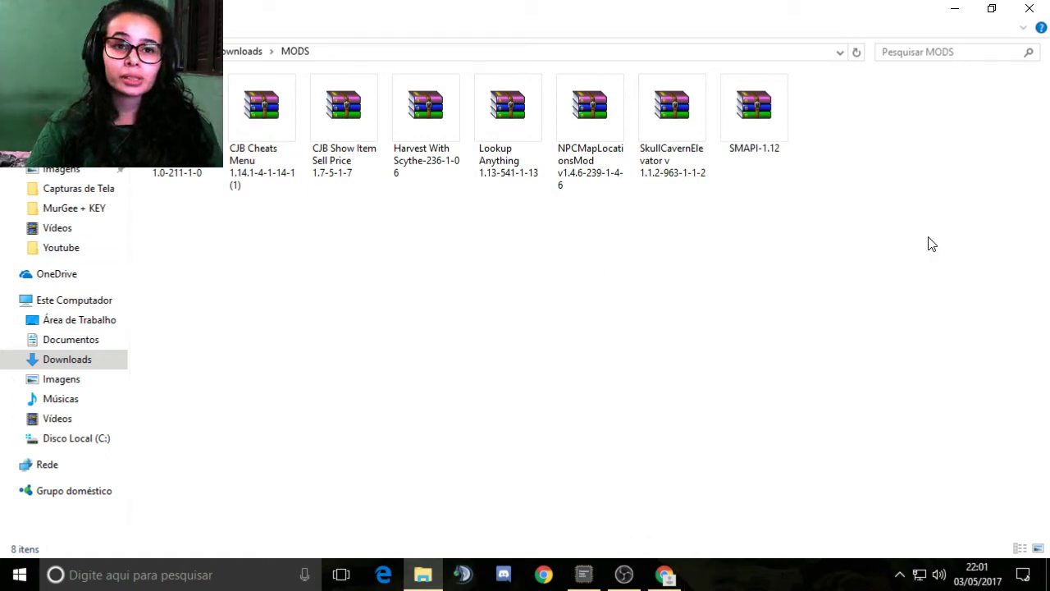
Step: Reduce and reposition the MODS folder window, and open the Documents folder in a separate File Explorer window
left_click(1001, 8)
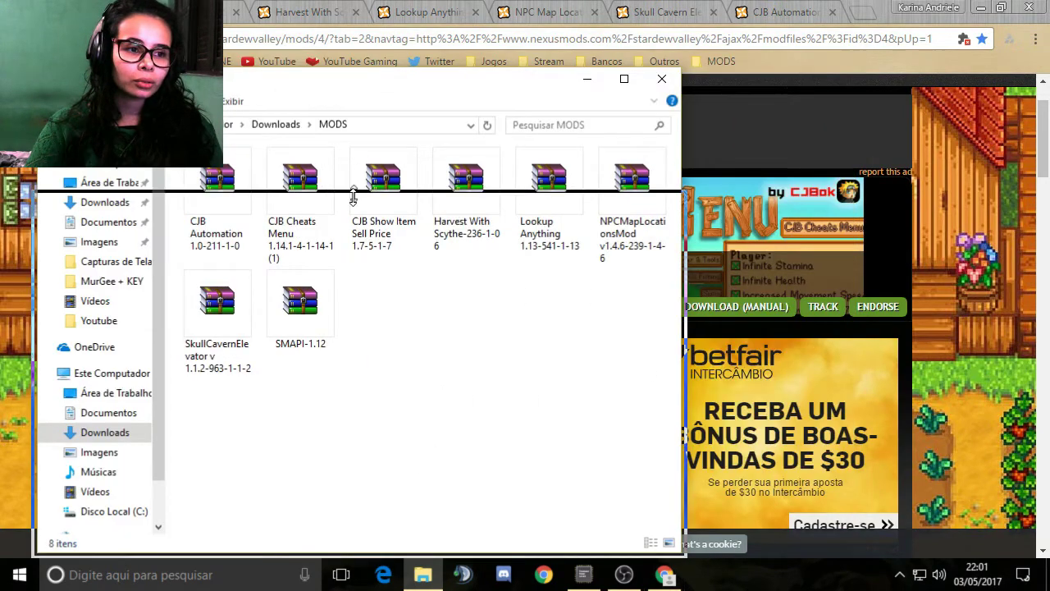
left_click_drag(382, 82, 377, 198)
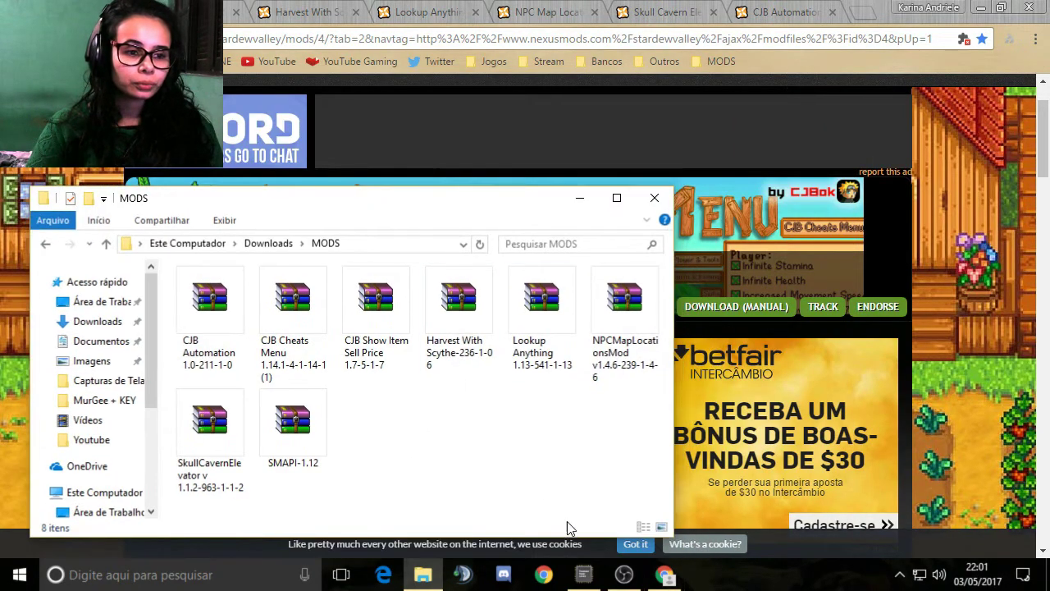
right_click(435, 577)
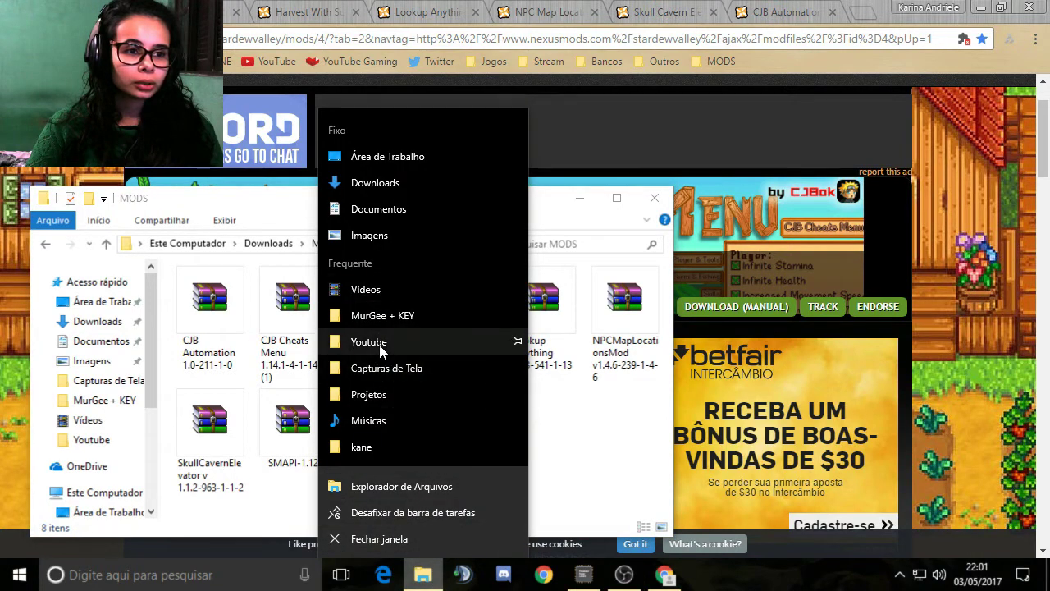
left_click(386, 209)
left_click_drag(485, 28, 812, 148)
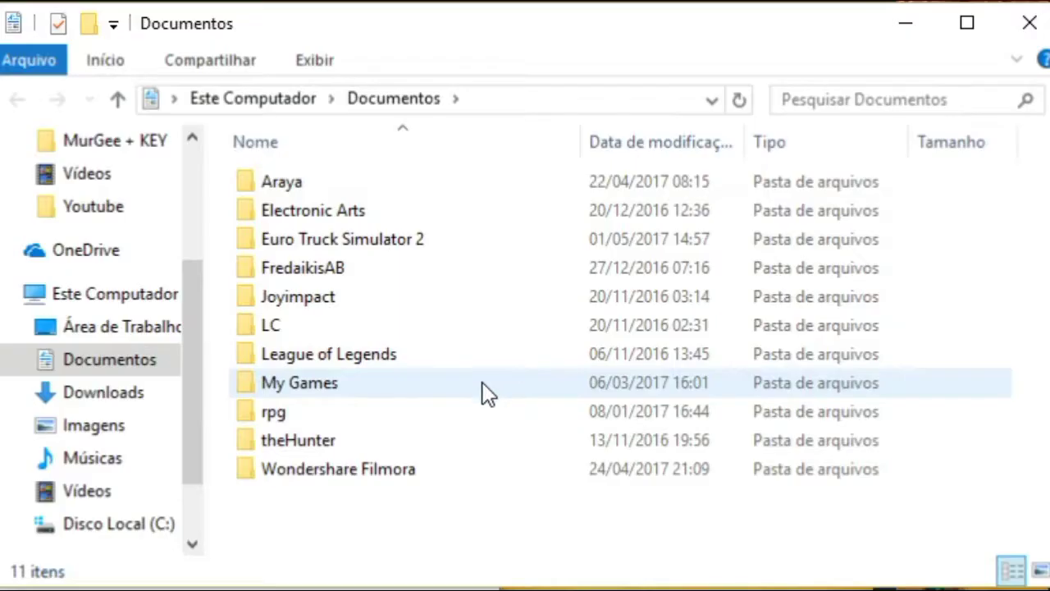
Step: Open the Steam folder inside Arquivos de Programas (x86) on Disco Local (C:)
left_click(107, 529)
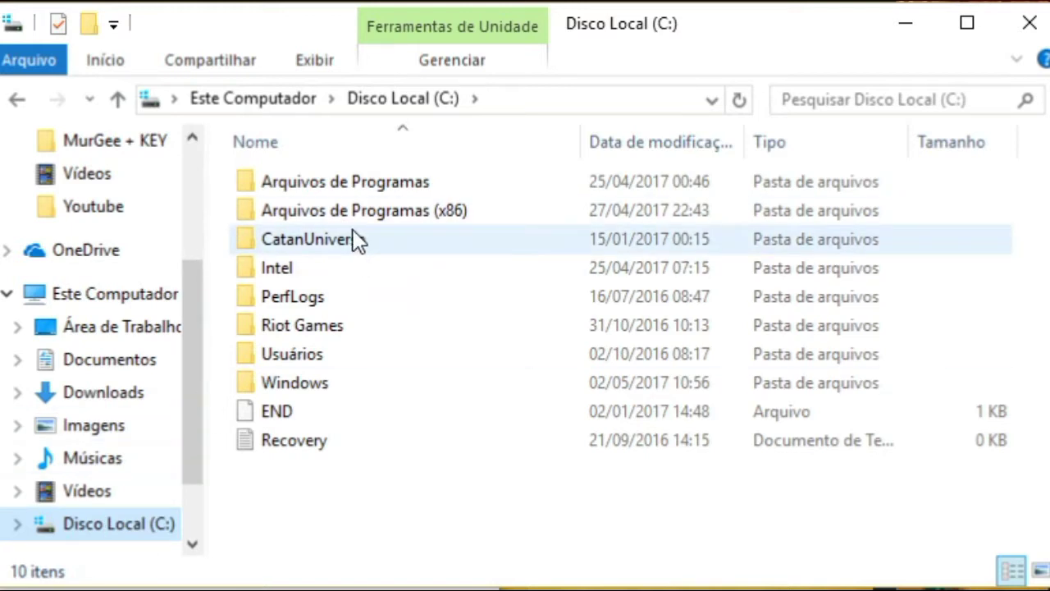
mouse_move(358, 239)
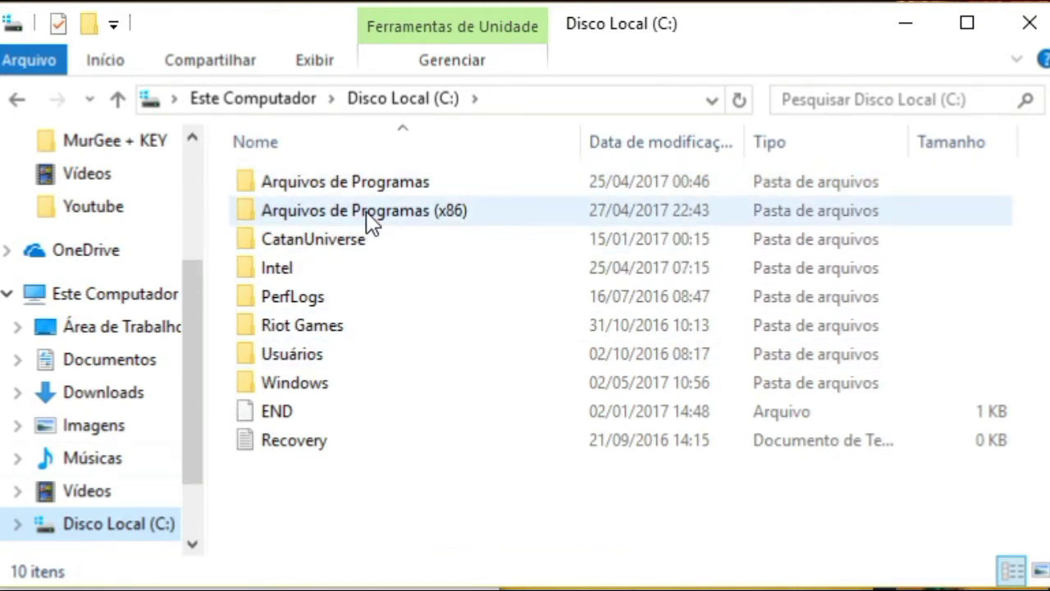
double_click(368, 217)
scroll(457, 375, "down", 2)
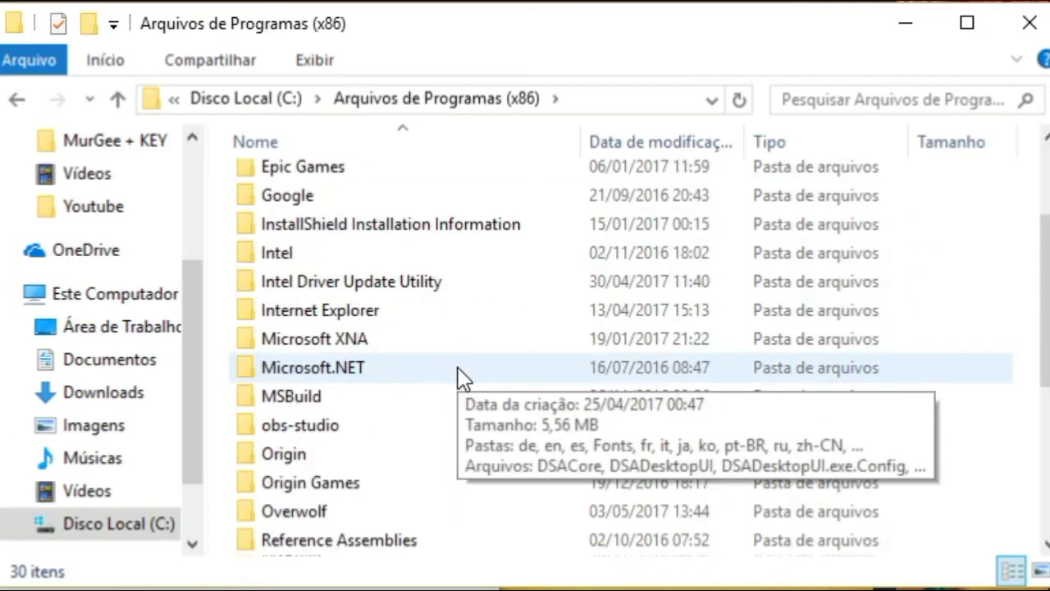
scroll(459, 384, "down", 2)
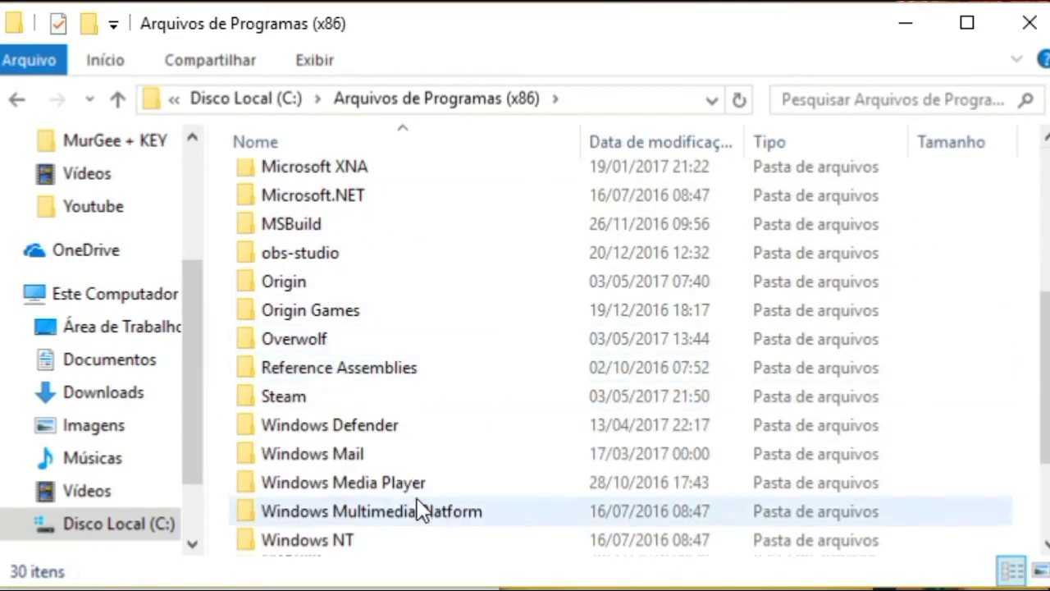
double_click(284, 407)
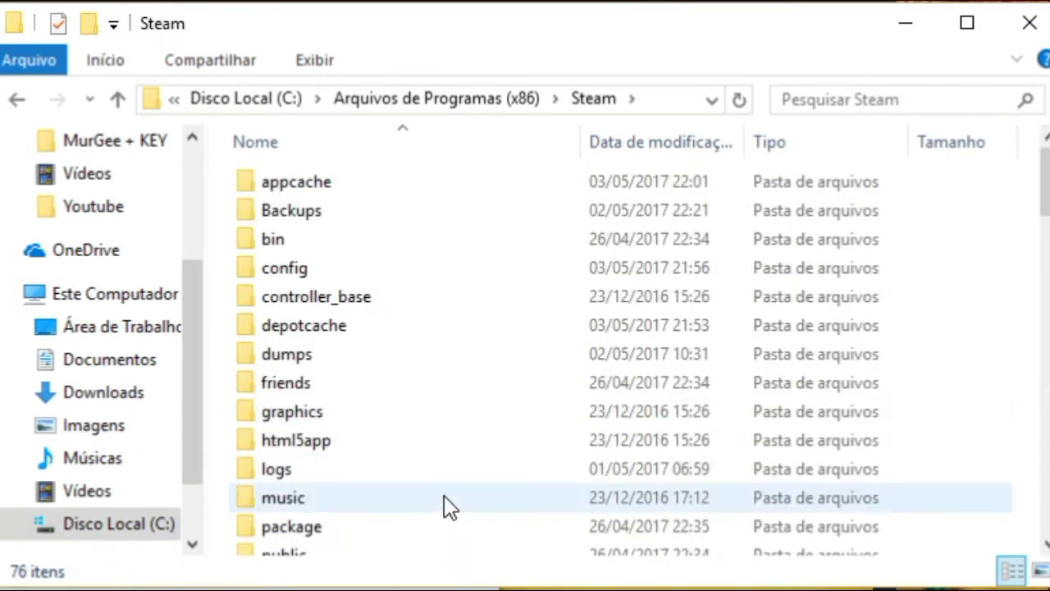
Step: Open the Stardew Valley game folder located under steamapps and common in the Steam directory
scroll(443, 506, "down", 2)
scroll(446, 504, "up", 2)
scroll(456, 506, "down", 5)
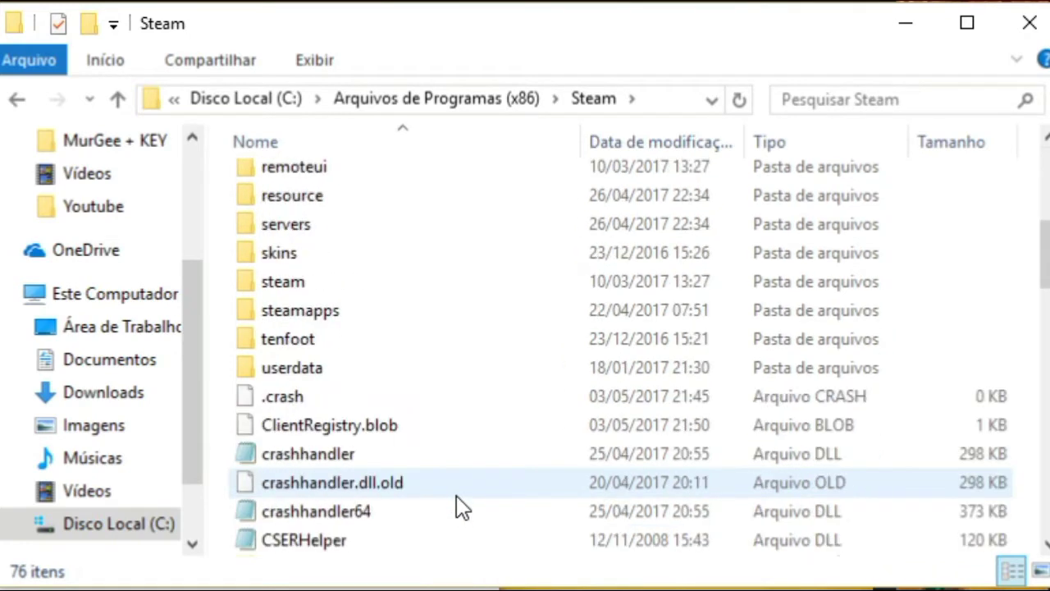
double_click(366, 312)
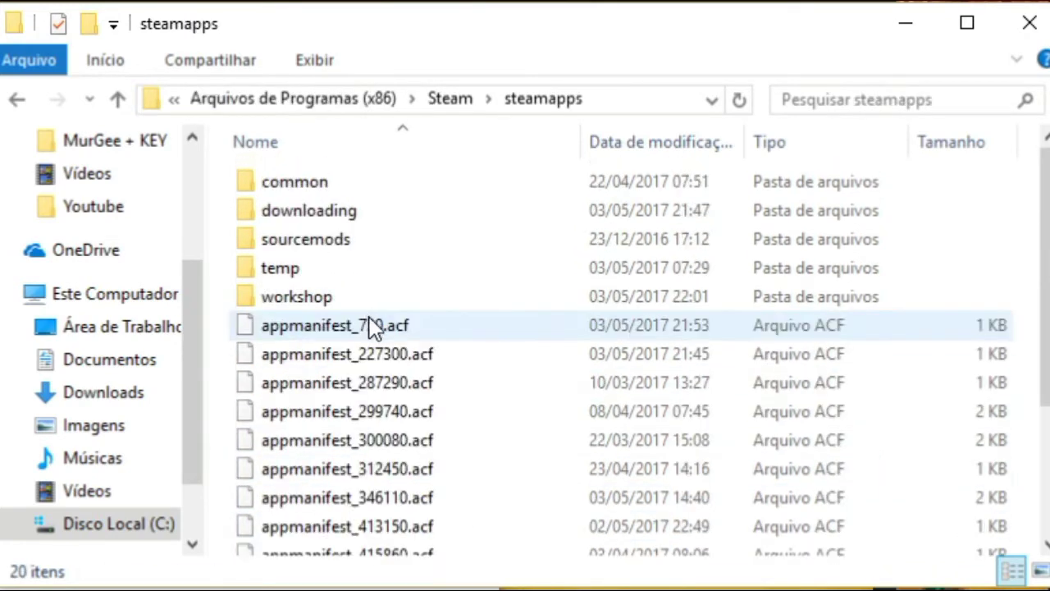
double_click(297, 182)
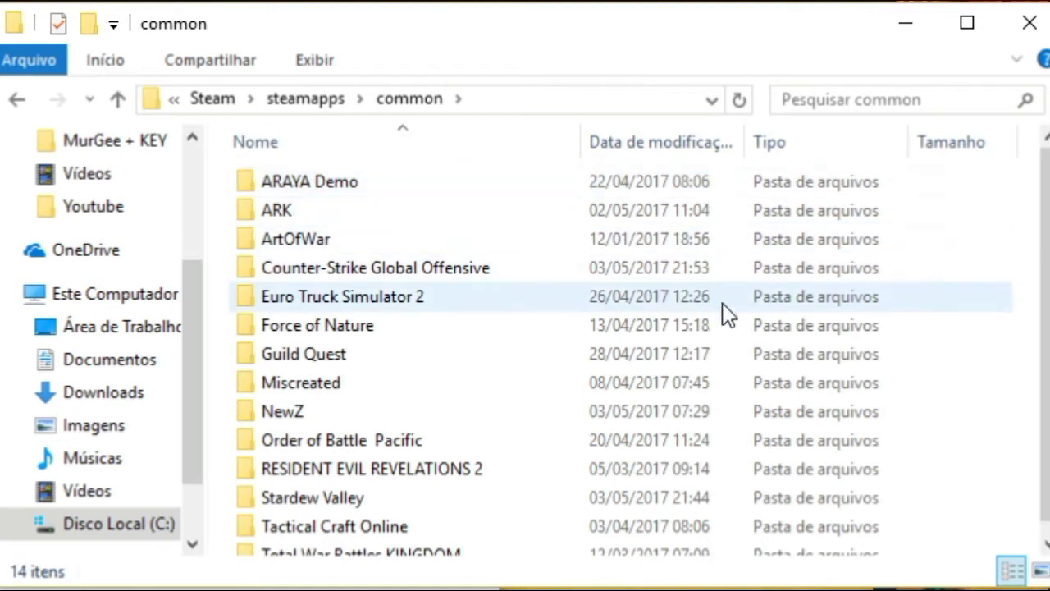
scroll(722, 316, "down", 1)
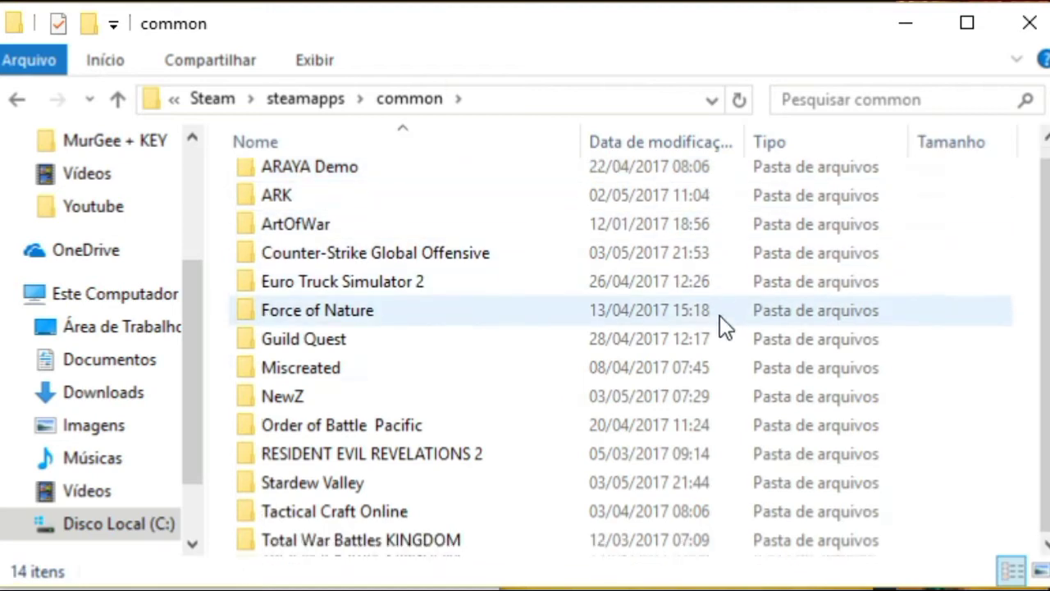
double_click(311, 482)
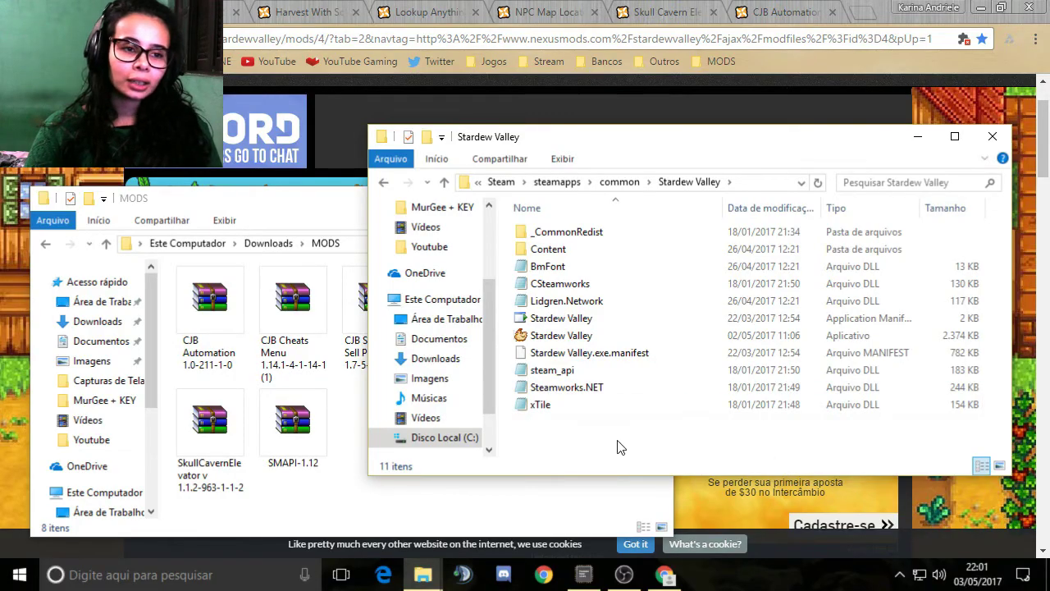
Step: Extract the SMAPI-1.12 archive within the MODS download folder and move the extracted SMAPI 1.12 folder into the Stardew Valley folder
left_click(283, 456)
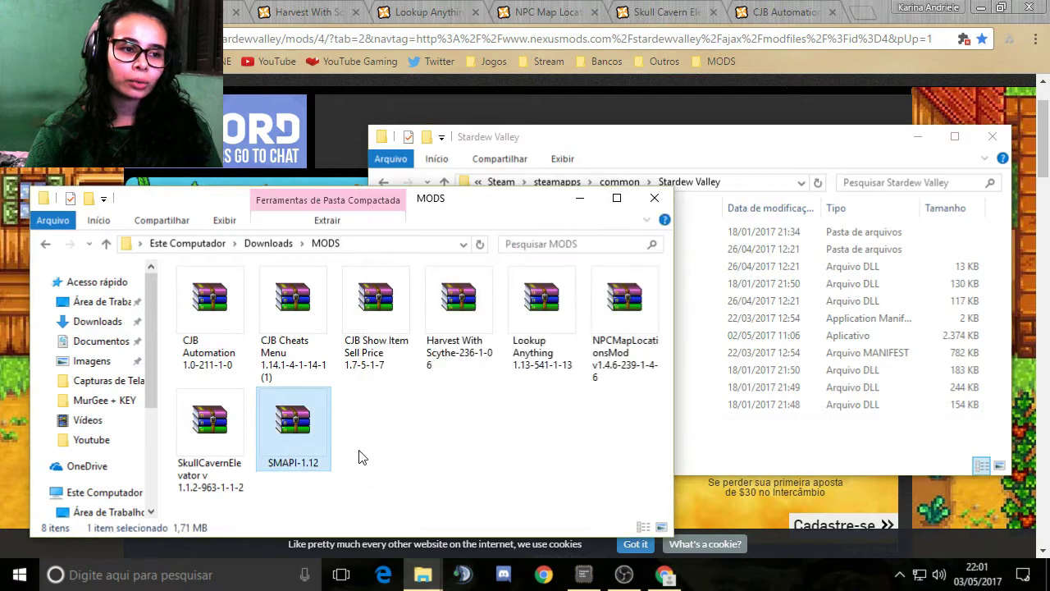
right_click(313, 440)
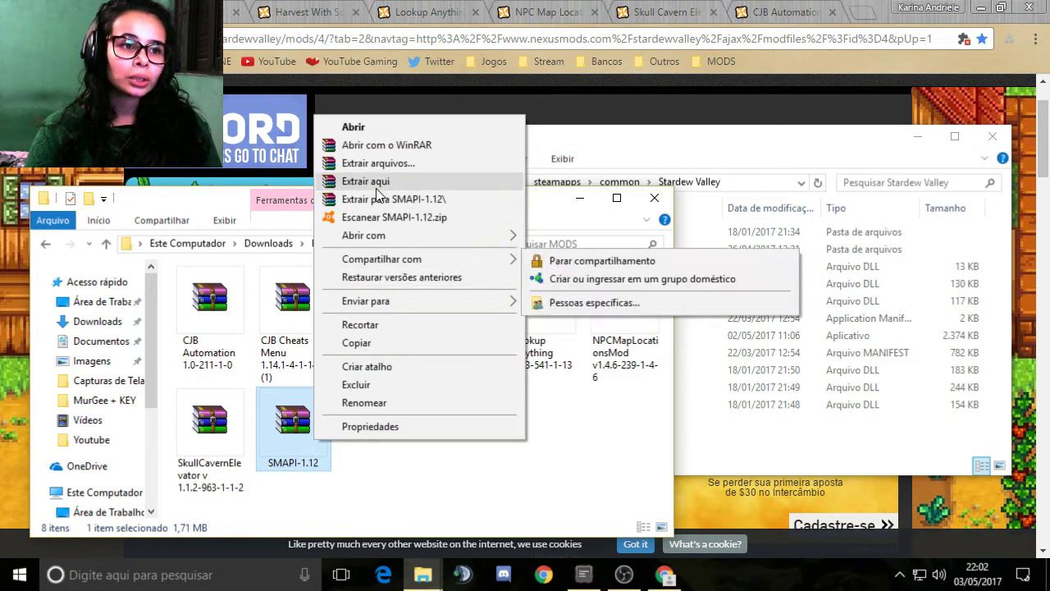
left_click(480, 482)
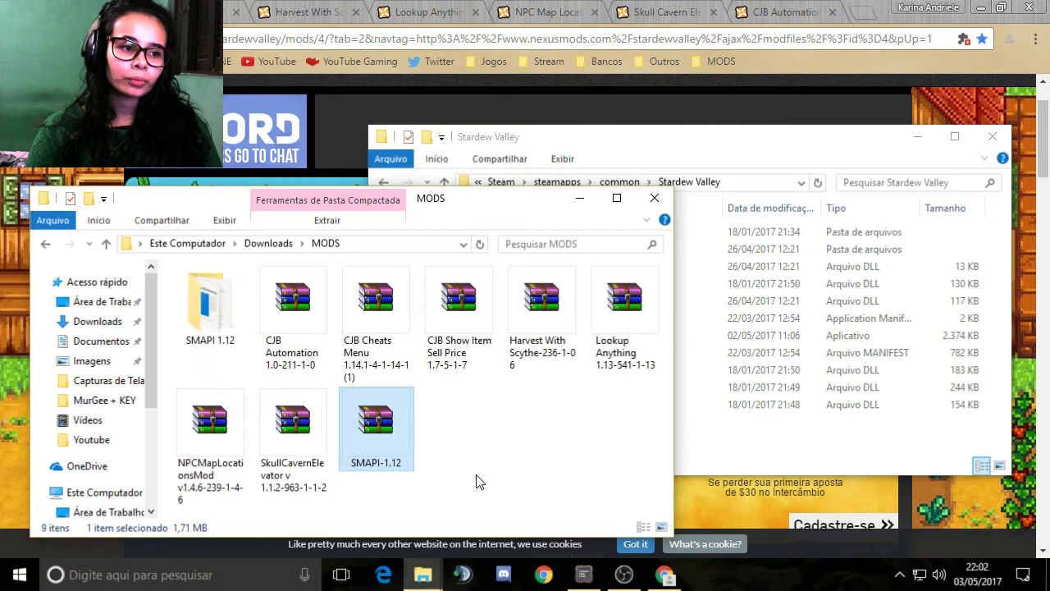
left_click(201, 338)
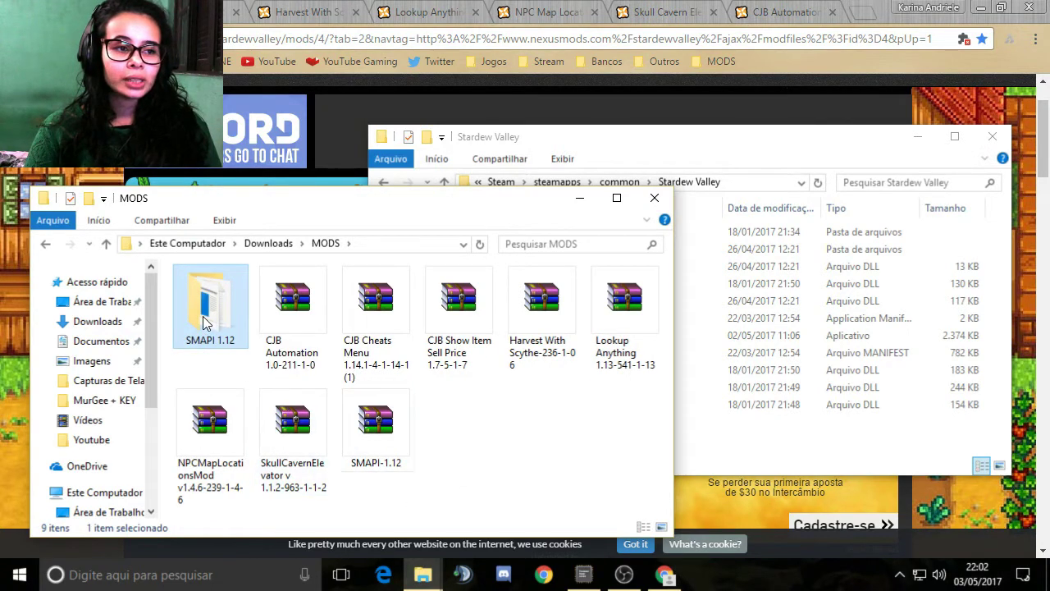
left_click_drag(204, 323, 741, 466)
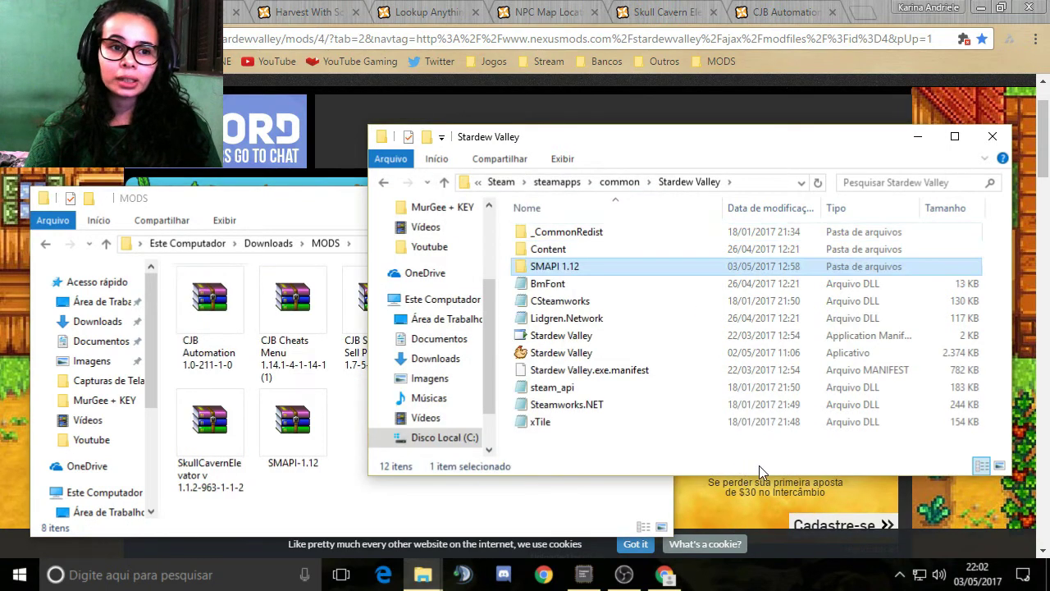
Step: Run the installer in the SMAPI 1.12 folder, choose option 1 to install SMAPI, and close the console window
double_click(558, 268)
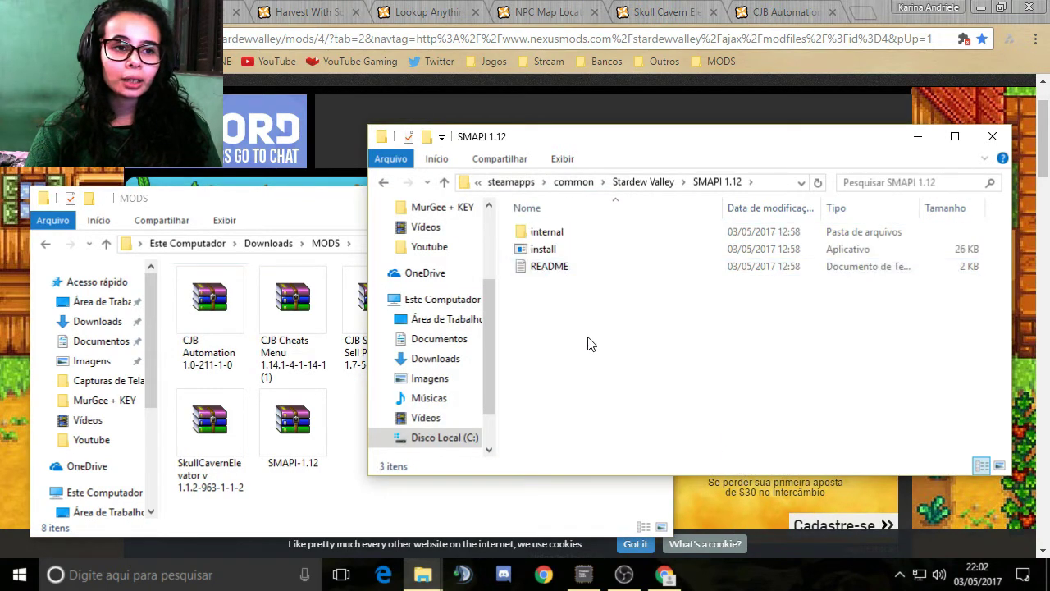
double_click(535, 255)
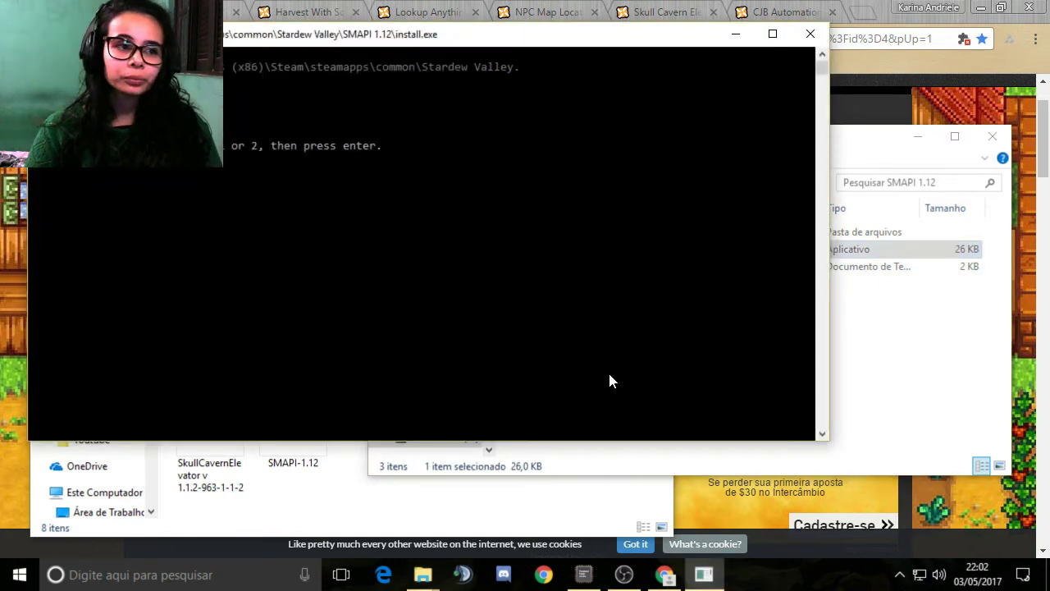
left_click_drag(535, 46, 680, 146)
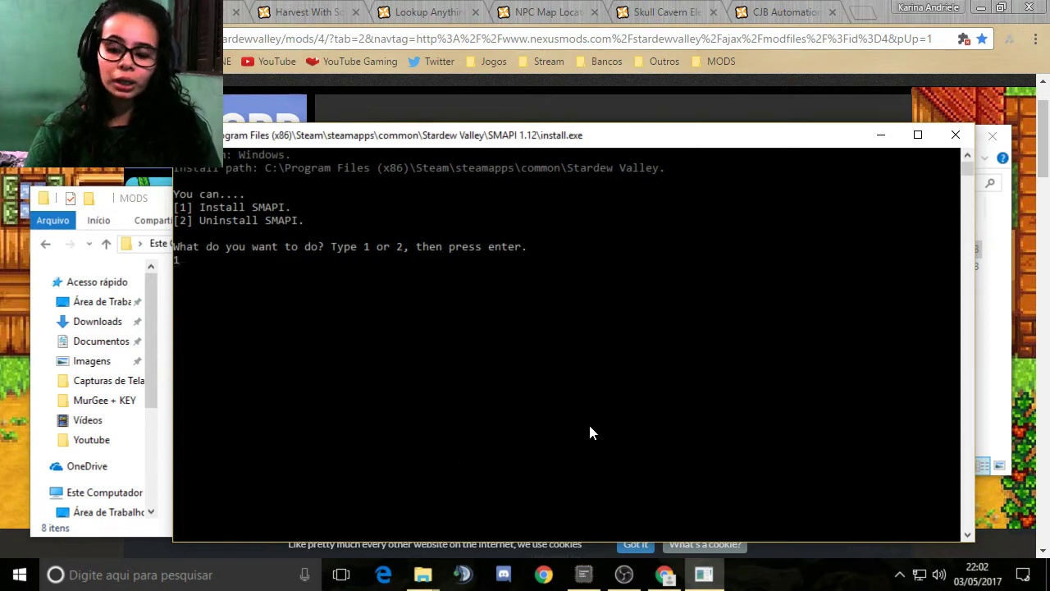
key("Return")
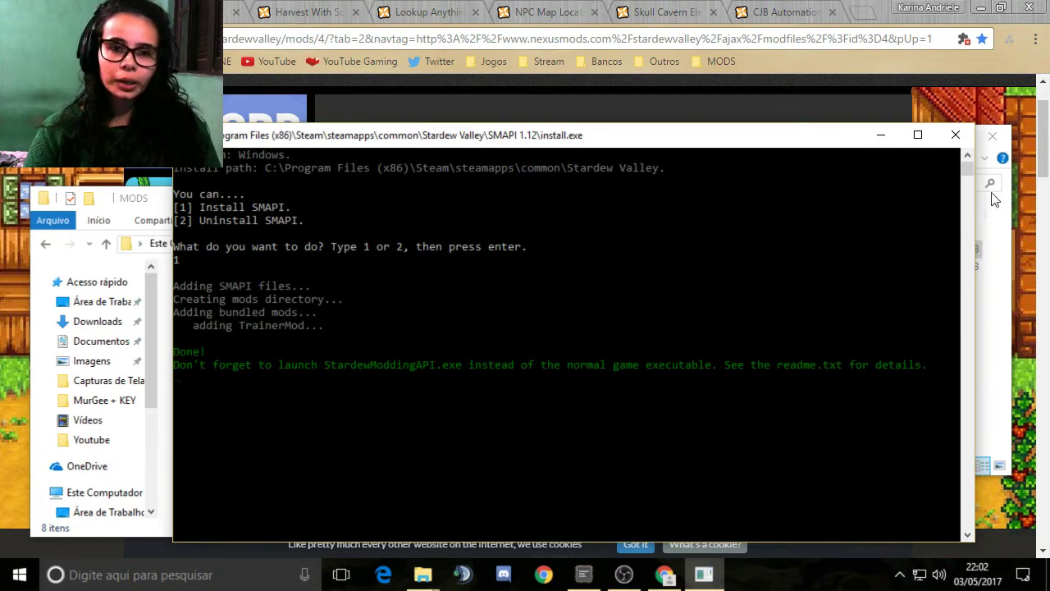
left_click(955, 135)
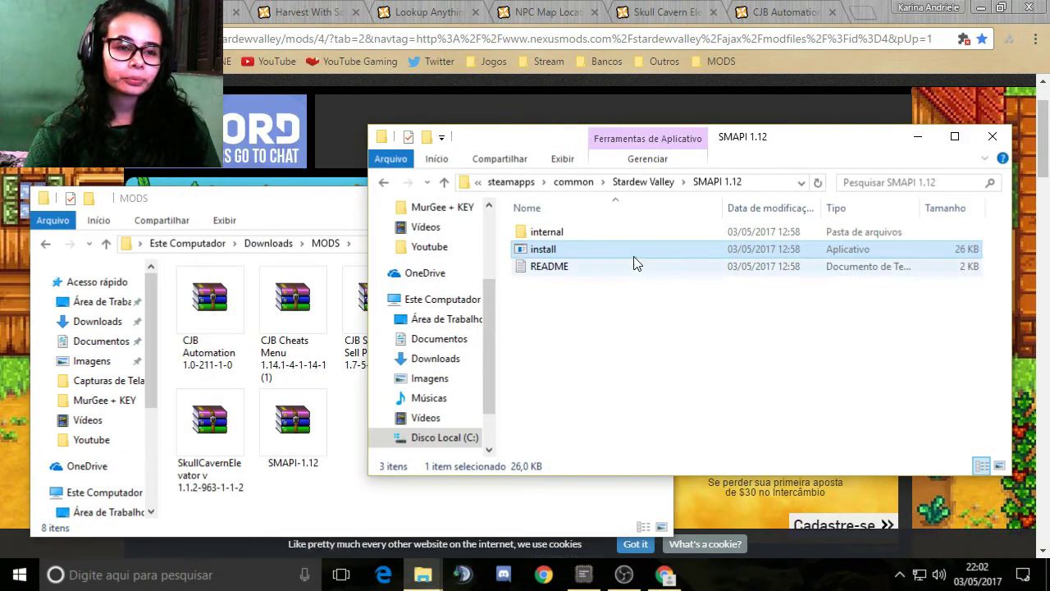
Step: Open the Mods folder in the Stardew Valley directory and extract the CJBAutomation folder from the CJB Automation archive into it
left_click(382, 187)
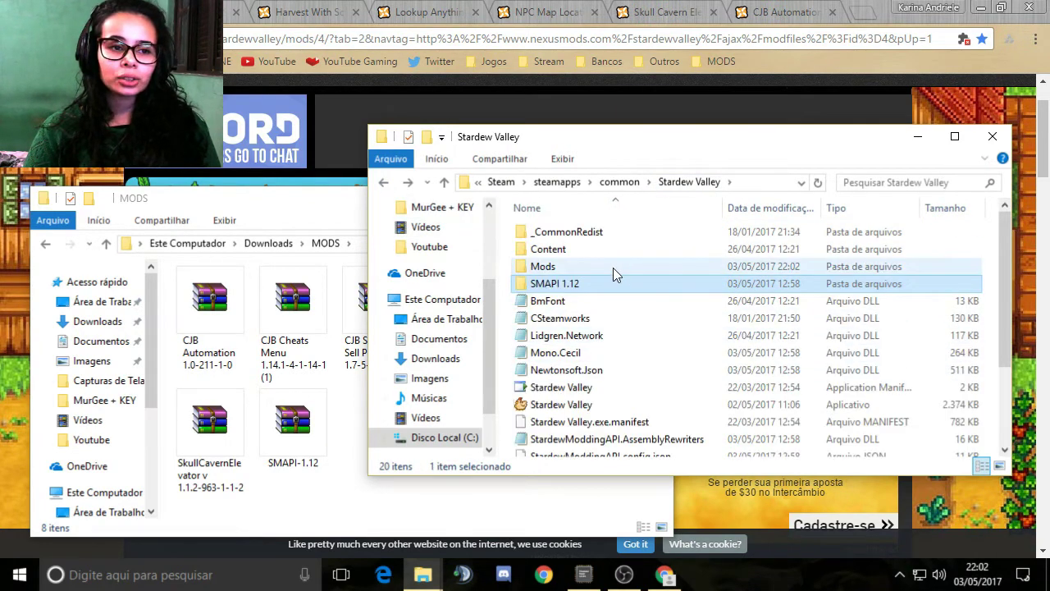
double_click(544, 268)
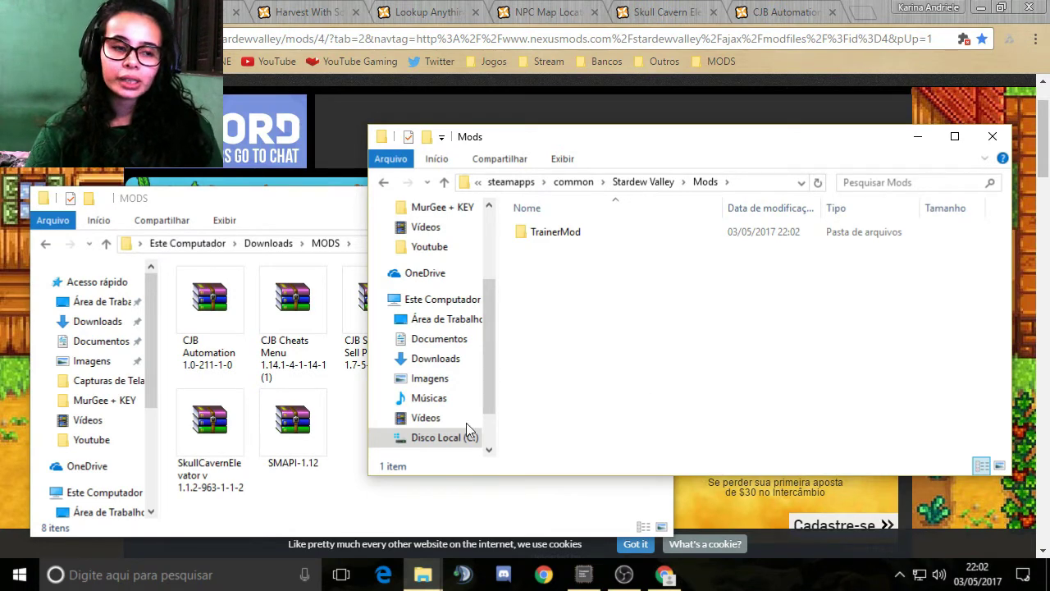
left_click(357, 507)
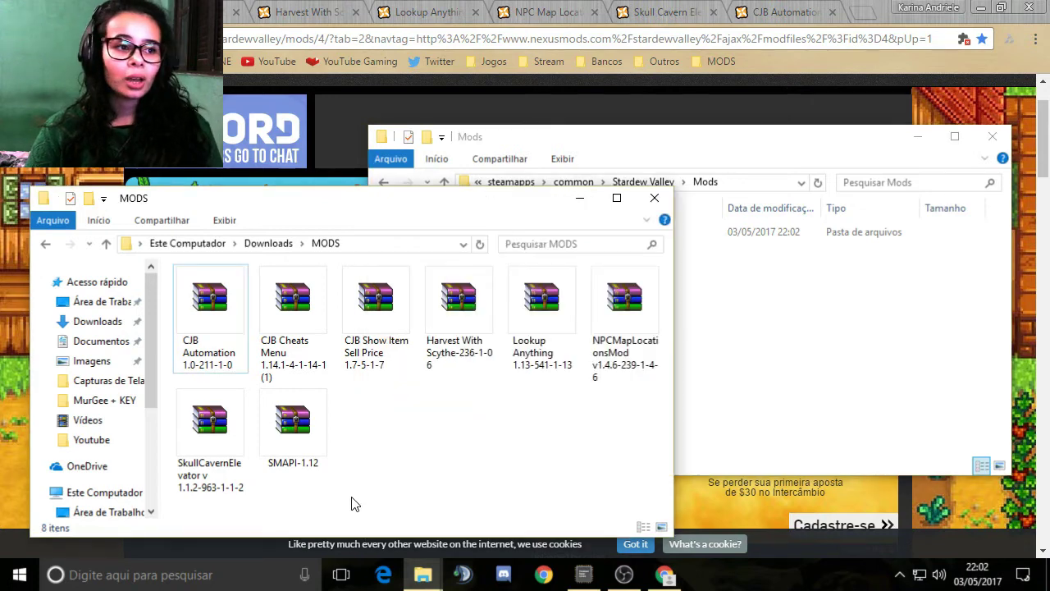
double_click(216, 367)
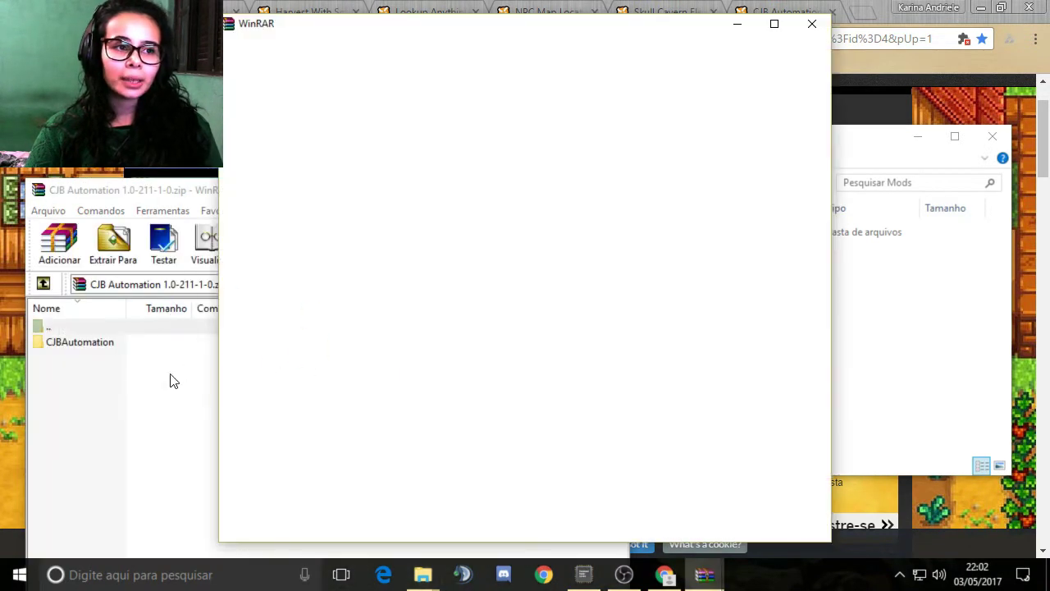
left_click(813, 23)
left_click(175, 428)
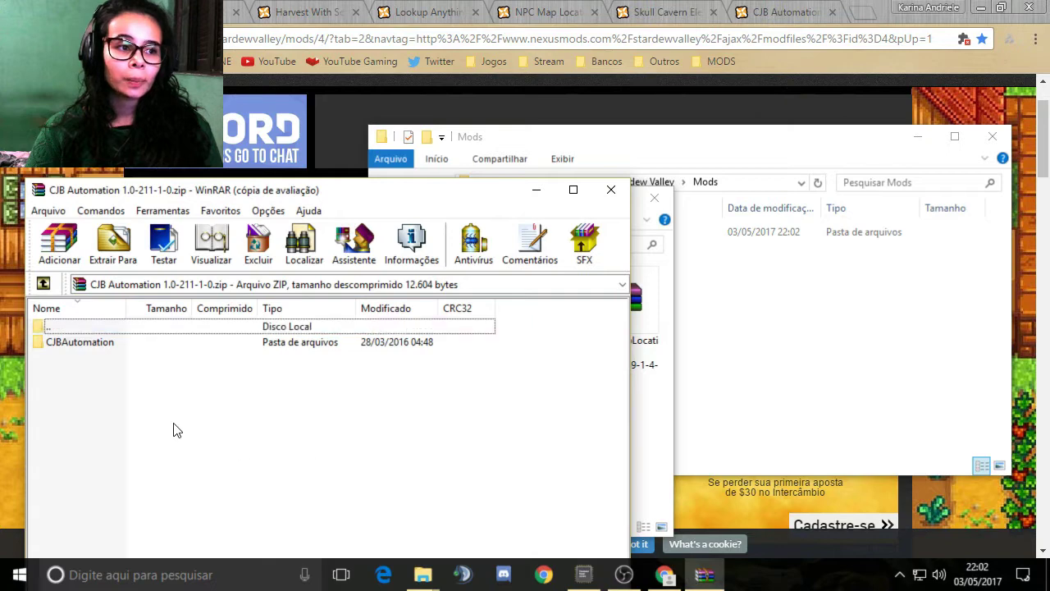
left_click(88, 352)
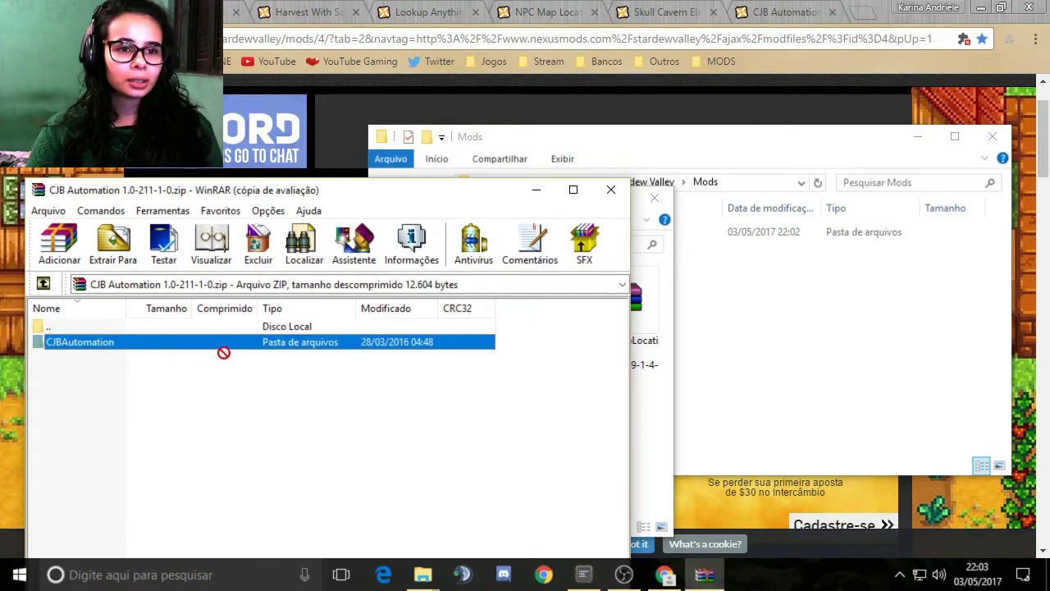
left_click_drag(223, 352, 768, 357)
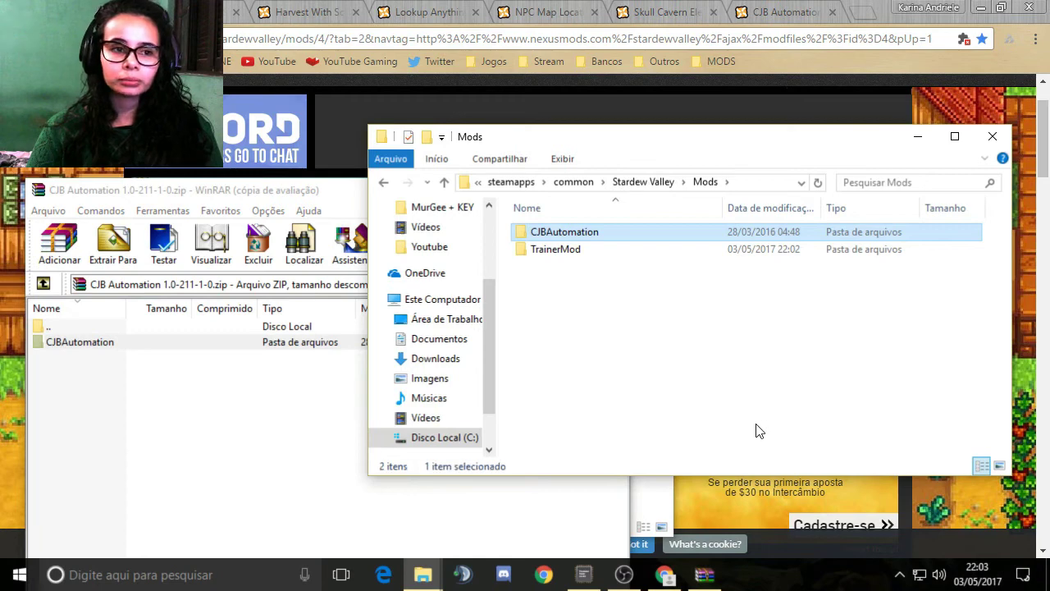
left_click(271, 454)
left_click(612, 190)
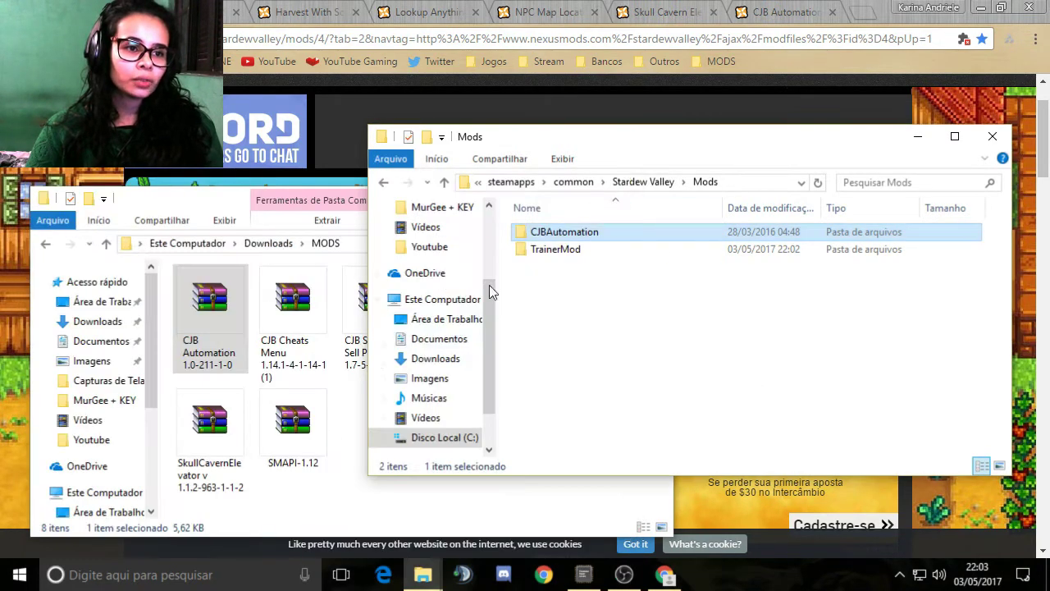
Step: Extract the CJBCheatsMenu folder from the CJB Cheats Menu 1.14.1 archive into the game's Mods folder and close the archive
double_click(295, 328)
left_click(148, 347)
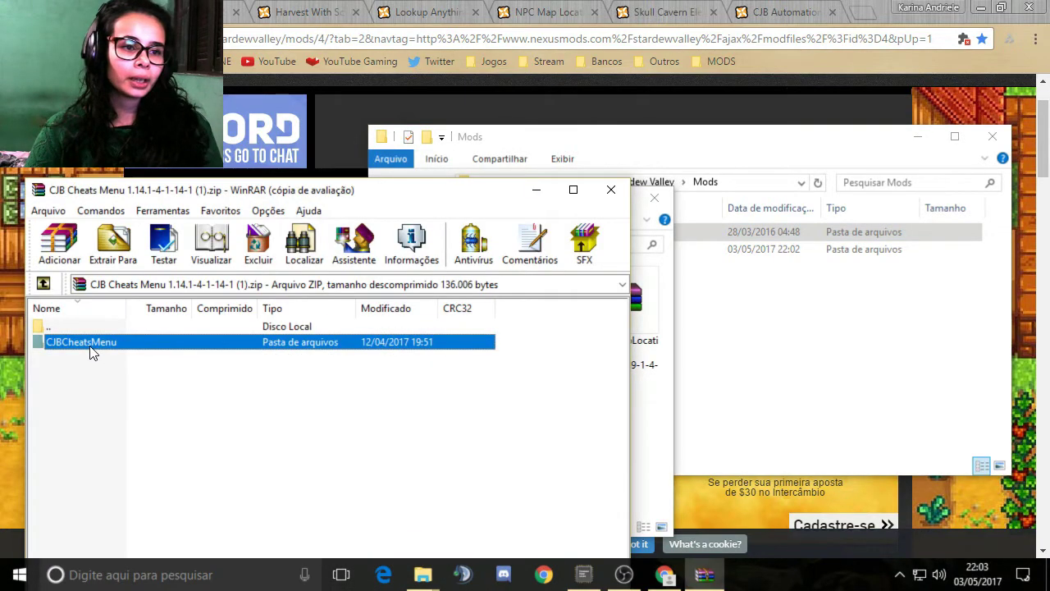
left_click_drag(783, 341, 784, 341)
left_click(304, 436)
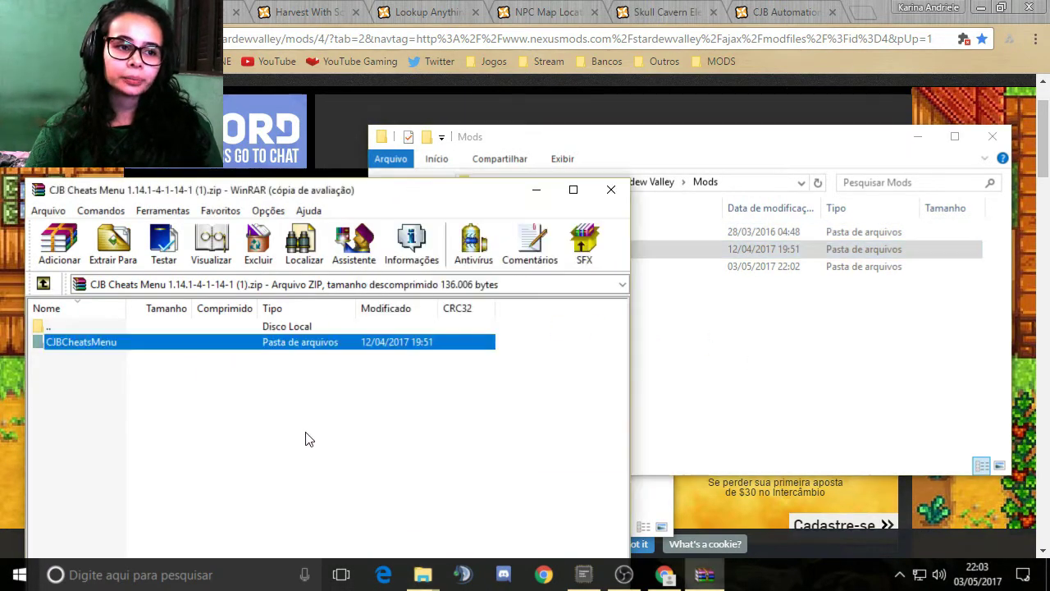
left_click(611, 191)
Step: Extract the CJBShowItemSellPrice folder from its archive into the game's Mods folder and close the archive
double_click(375, 316)
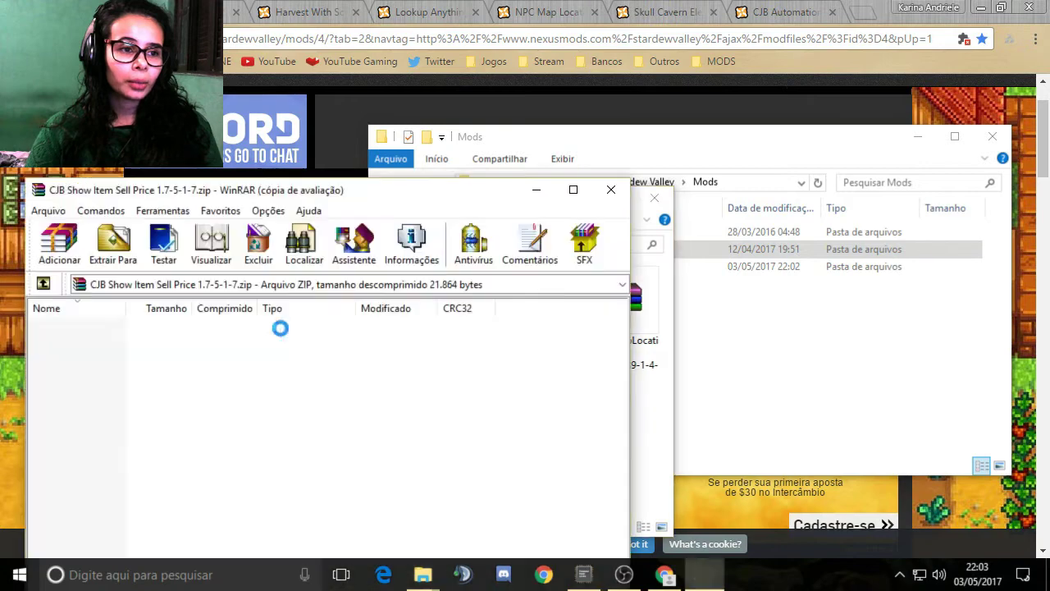
left_click(122, 345)
left_click_drag(216, 344, 829, 347)
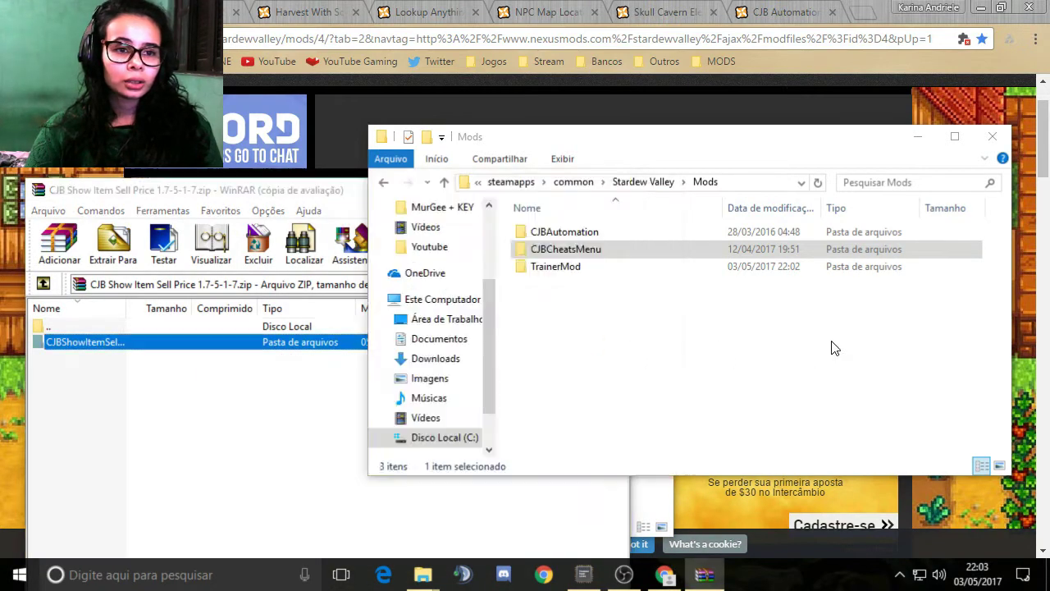
left_click(359, 364)
left_click(612, 190)
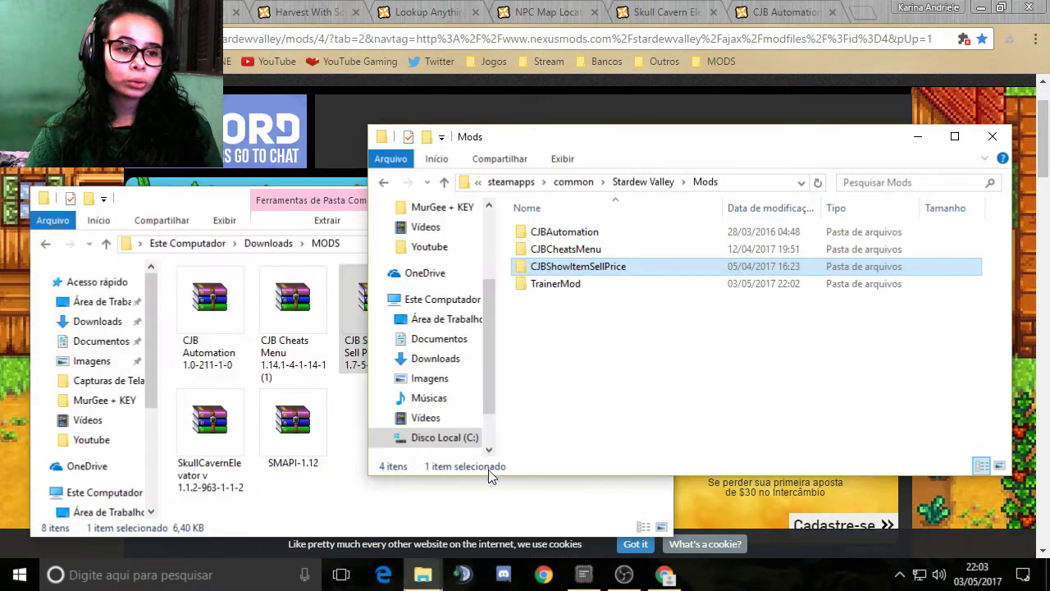
Step: Extract the HarvestWithScytheSMAPI and LookupAnything folders from their downloaded archives into the game's Mods folder
left_click(479, 391)
double_click(457, 312)
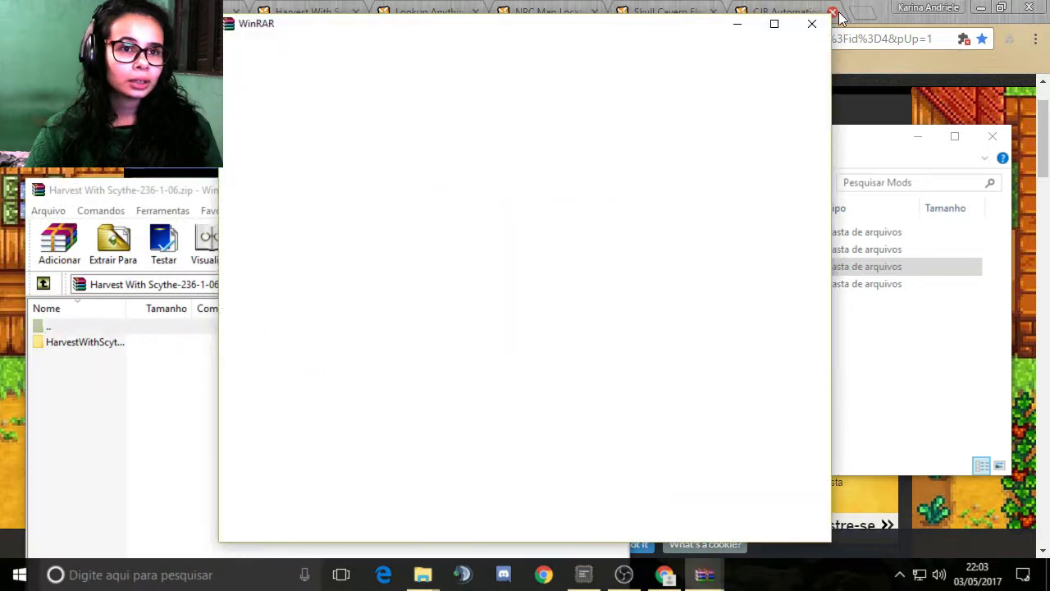
left_click(118, 348)
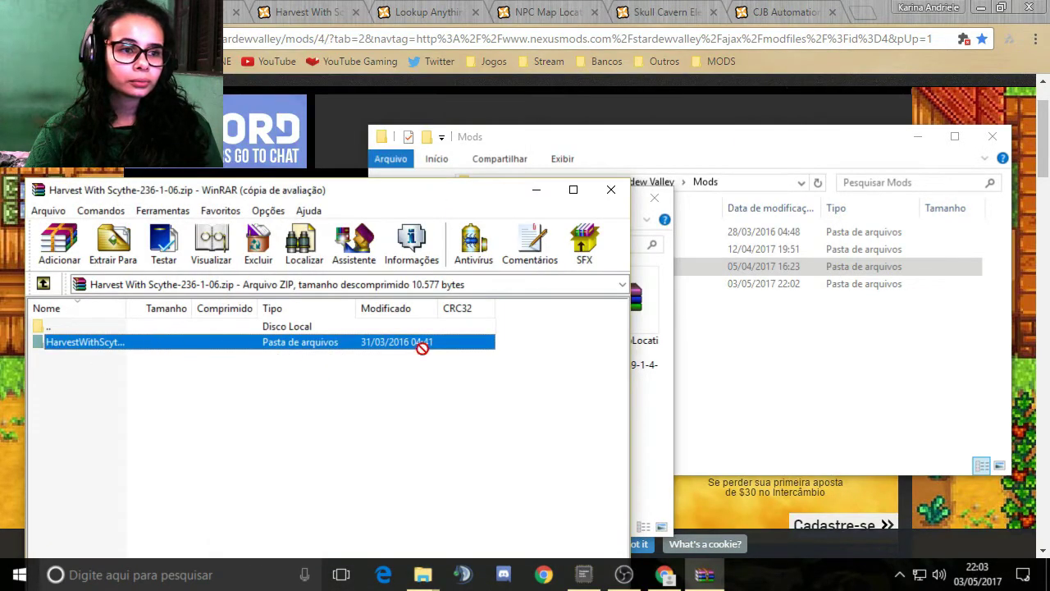
left_click_drag(421, 348, 591, 275)
left_click(483, 499)
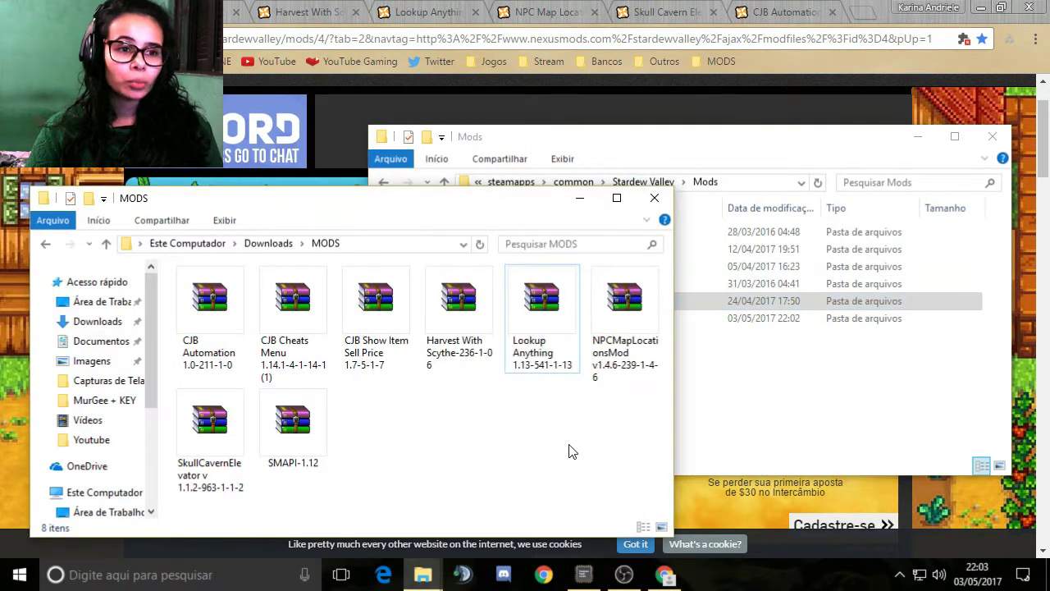
Step: Extract the NPCMapLocations folder from the NPCMapLocationsMod v1.4.6 archive into the game's Mods folder and close the archive
double_click(636, 339)
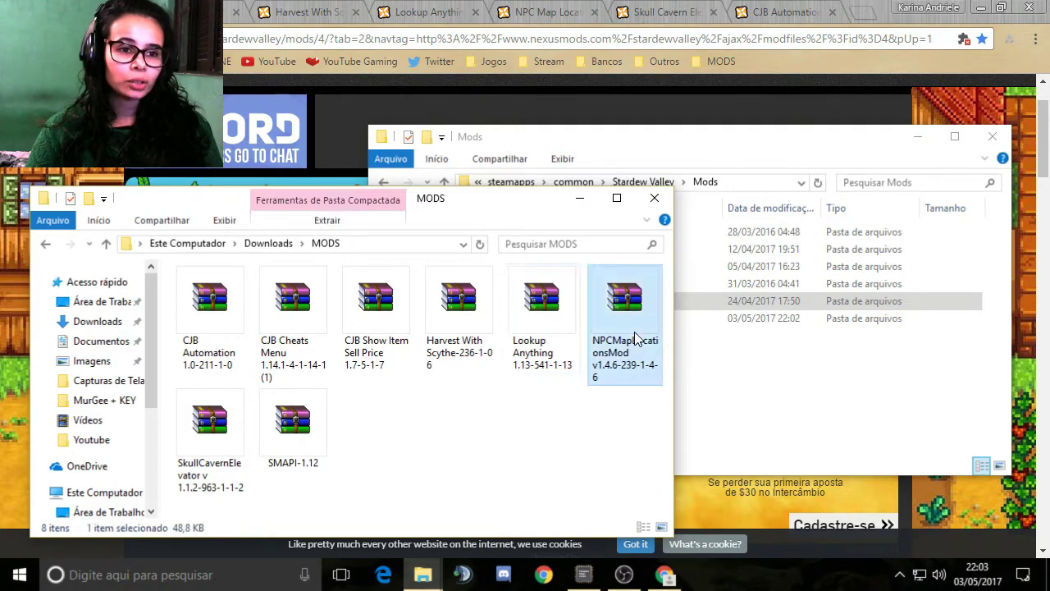
left_click(811, 24)
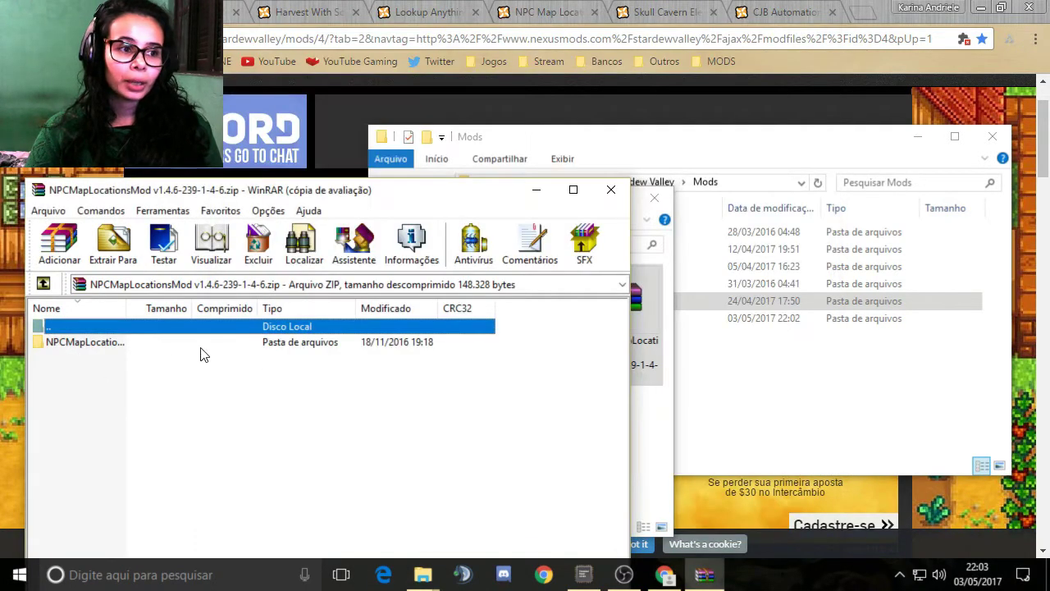
left_click(107, 347)
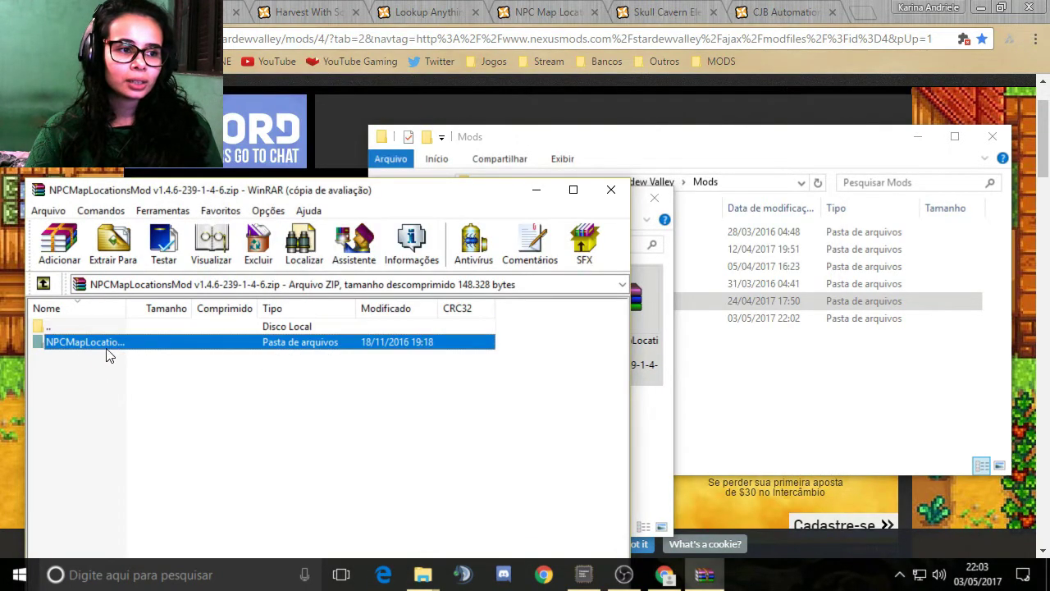
left_click(282, 421)
left_click(611, 190)
left_click(449, 515)
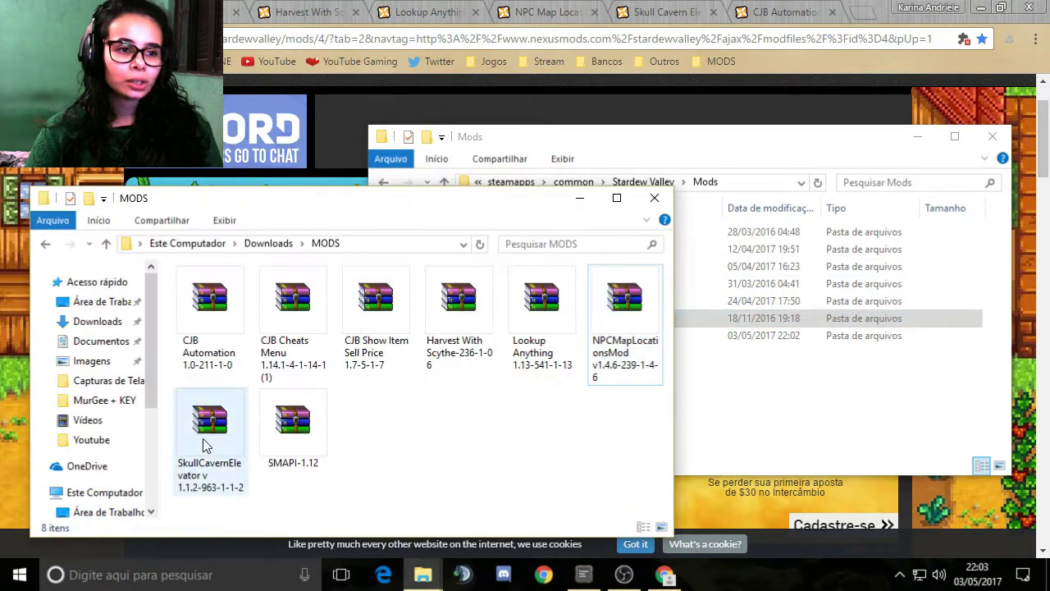
Step: Extract the SkullCavernElevator folder from the SkullCavernElevator v 1.1.2 archive into the game's Mods folder and close the archive
double_click(205, 435)
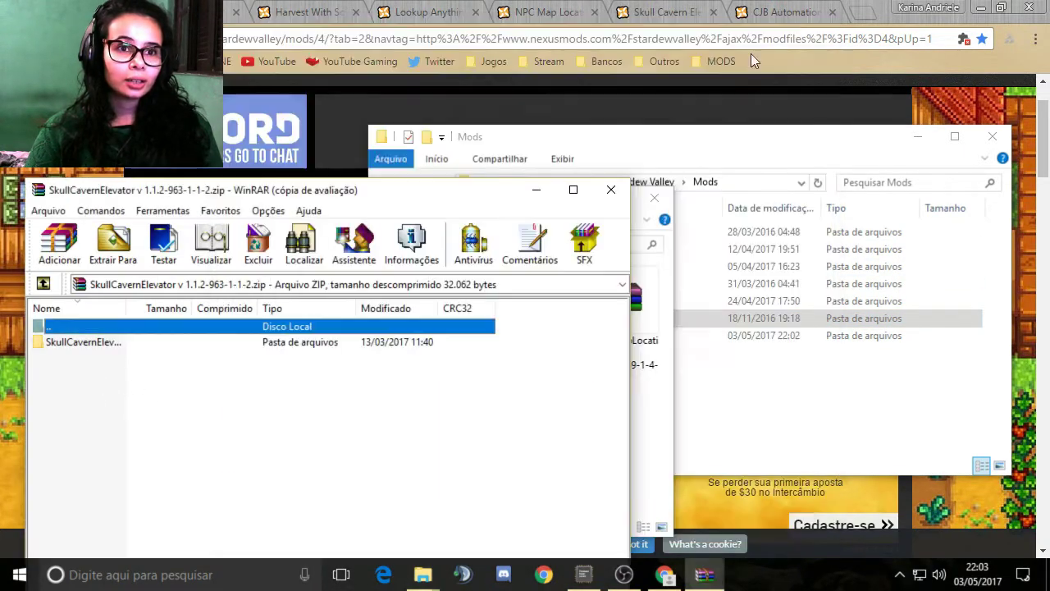
left_click(123, 344)
left_click_drag(87, 342, 789, 348)
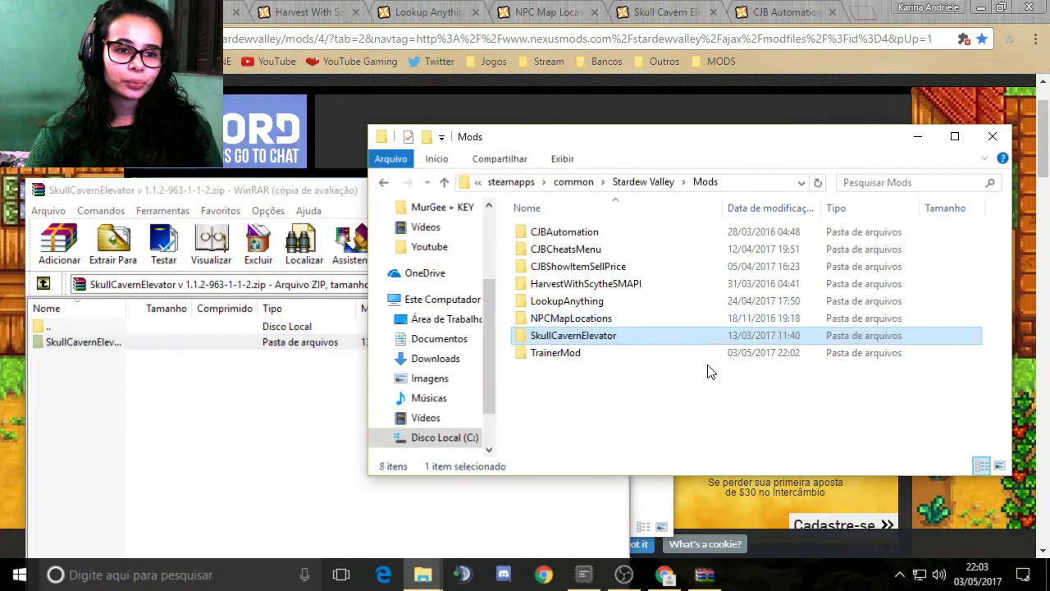
left_click(262, 442)
left_click(611, 189)
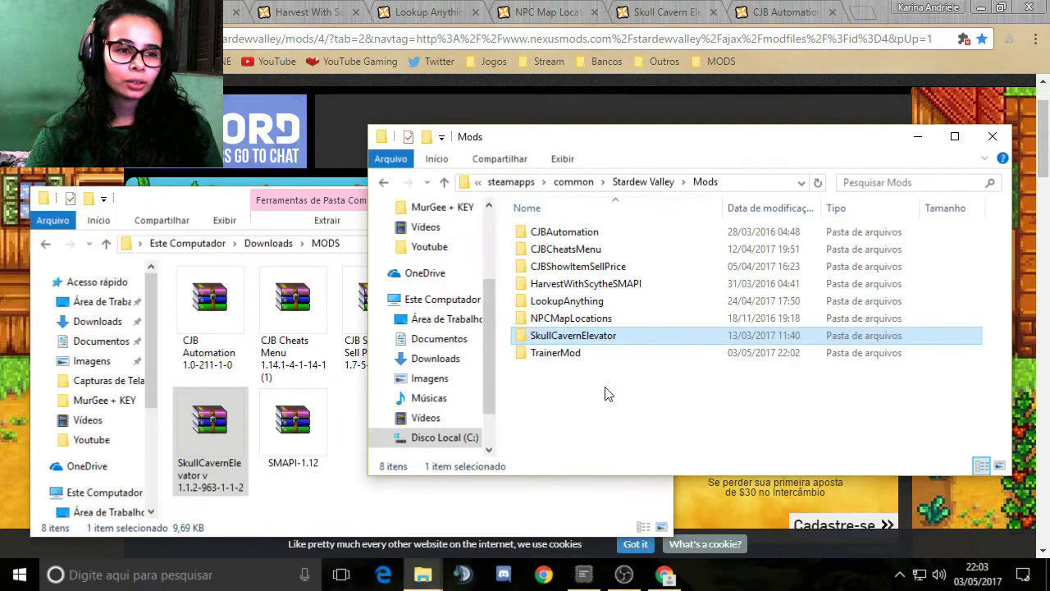
left_click(646, 395)
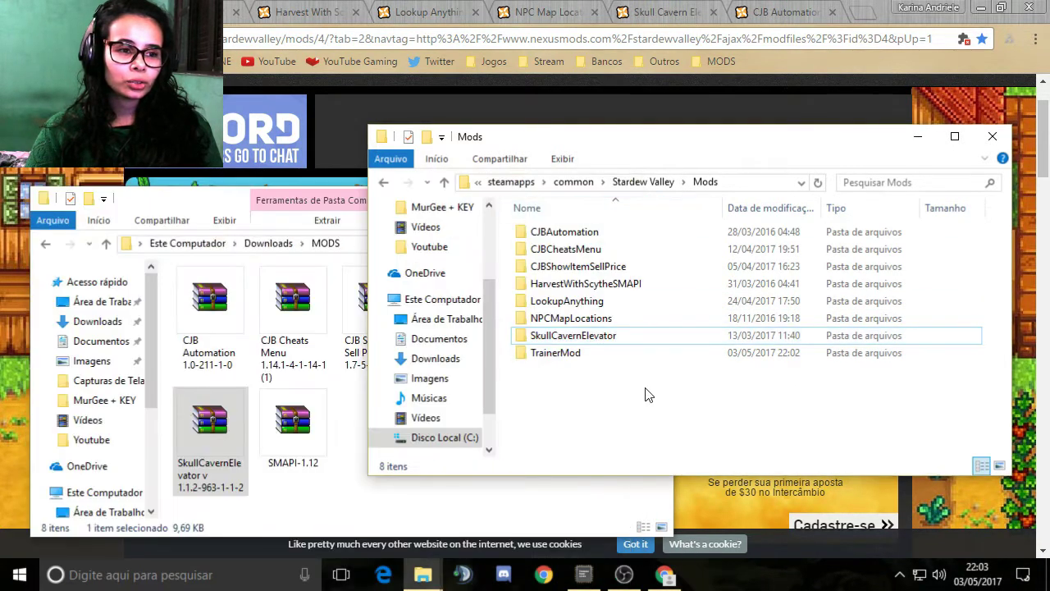
Step: Close the window of downloaded mod archives and return from the Mods folder to the Stardew Valley folder
left_click(351, 487)
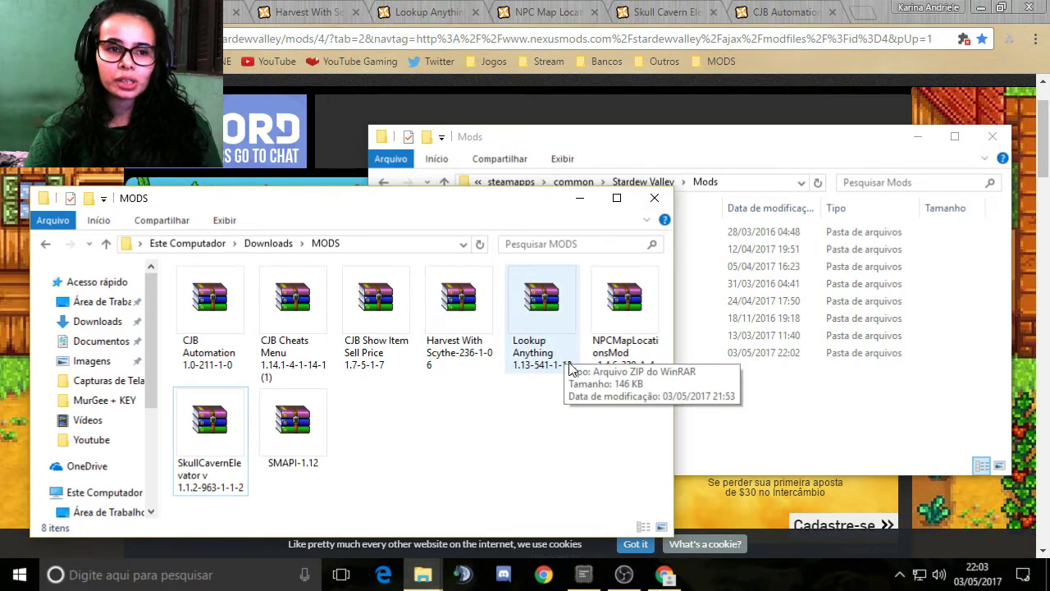
left_click(658, 198)
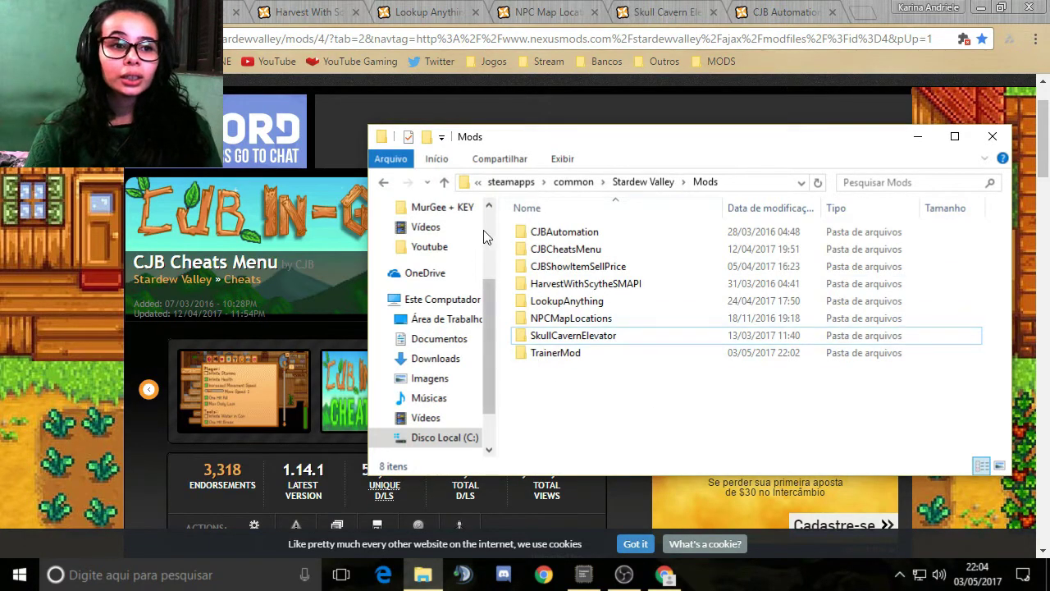
left_click(384, 184)
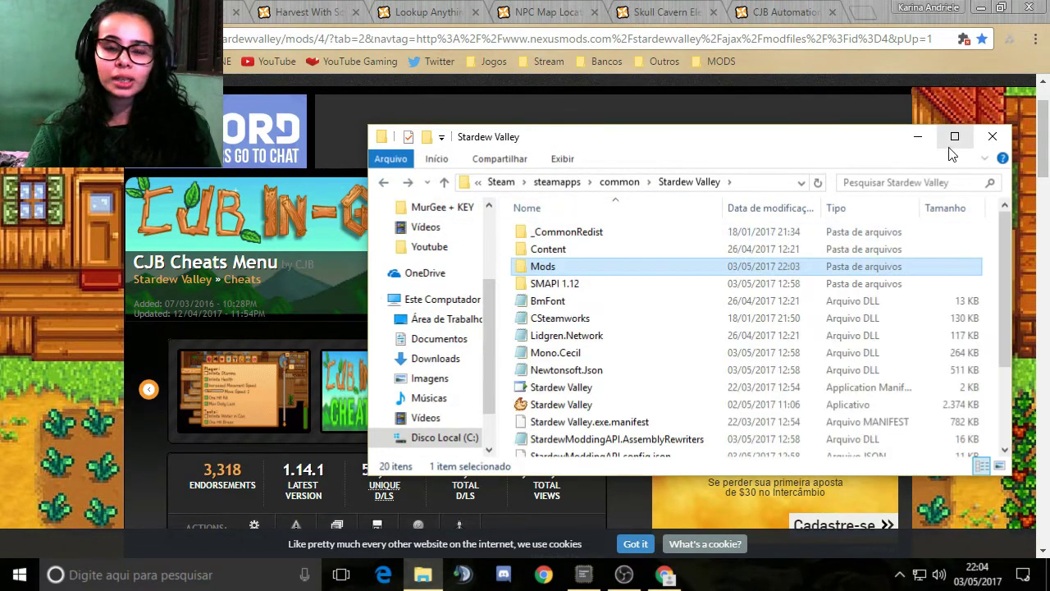
Step: Reposition and enlarge the Stardew Valley folder window and launch the StardewModdingAPI application
left_click_drag(696, 127, 498, 64)
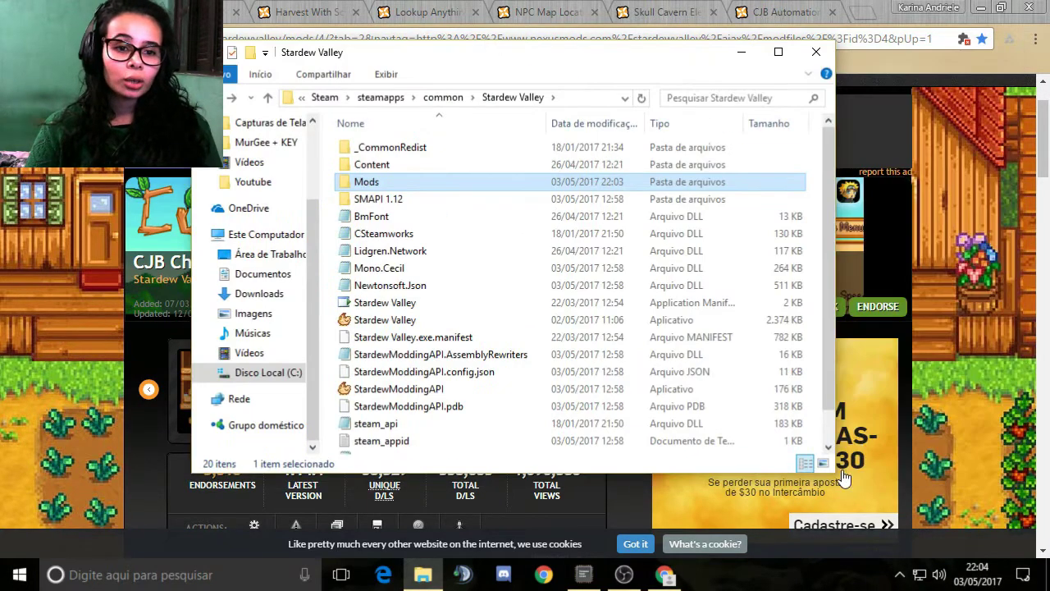
left_click_drag(832, 474, 870, 488)
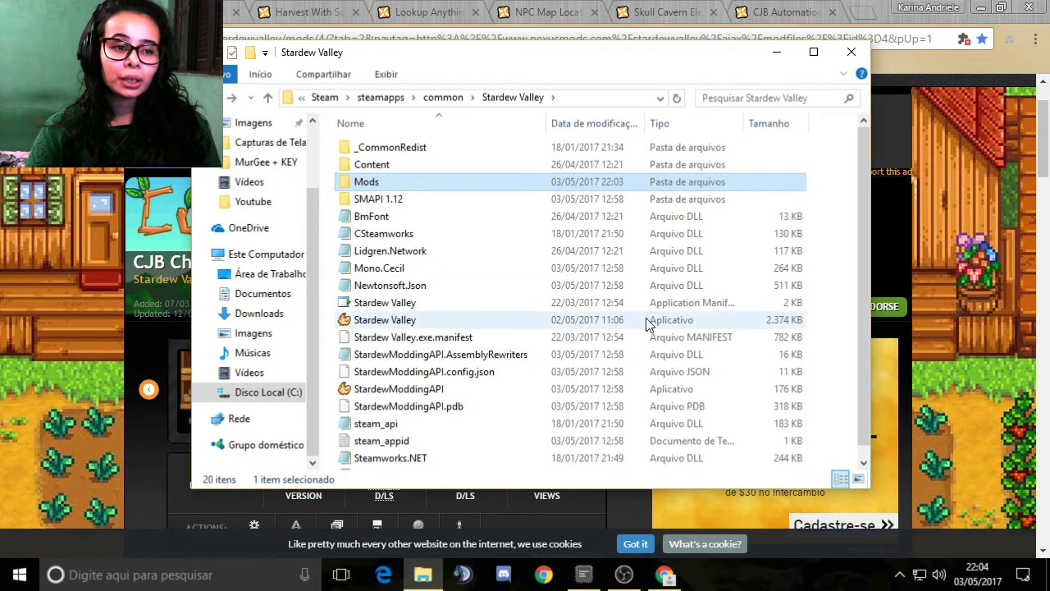
left_click(407, 391)
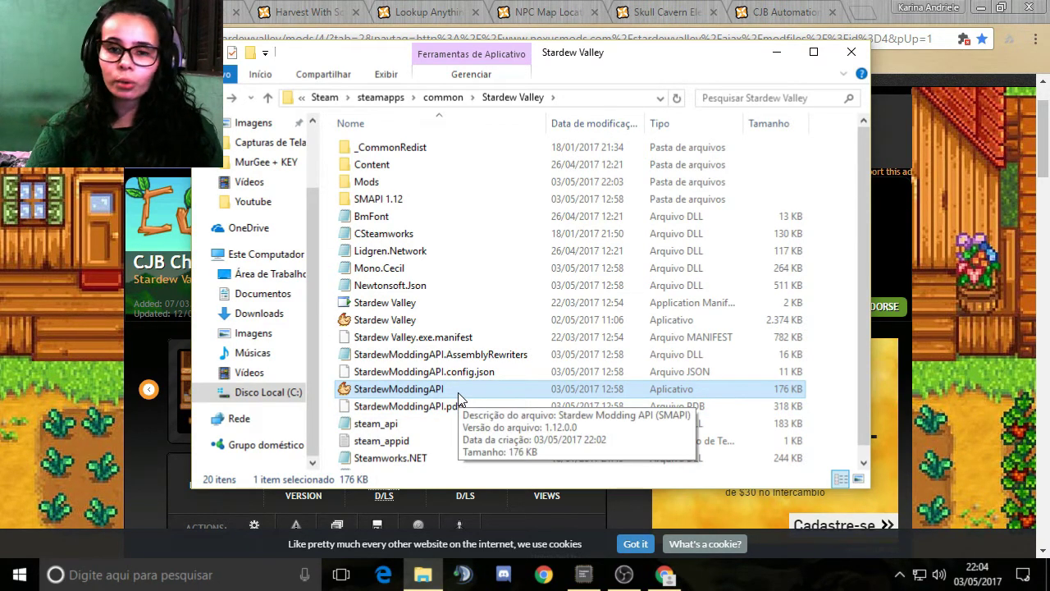
double_click(407, 391)
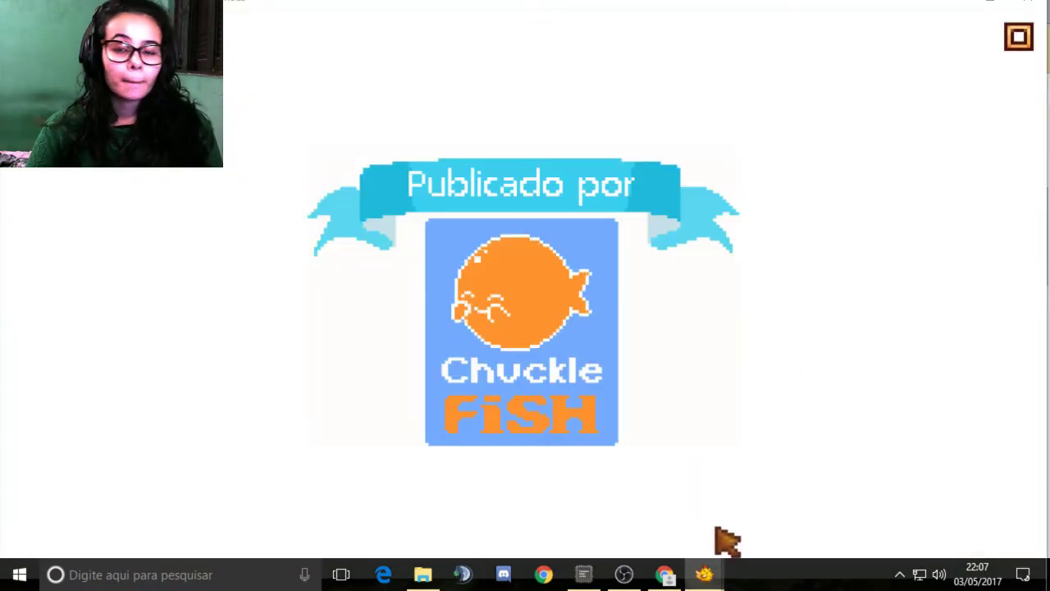
Step: Bring up the SMAPI 1.12 console to check which mods were loaded, and minimize it to return to the game
mouse_move(706, 579)
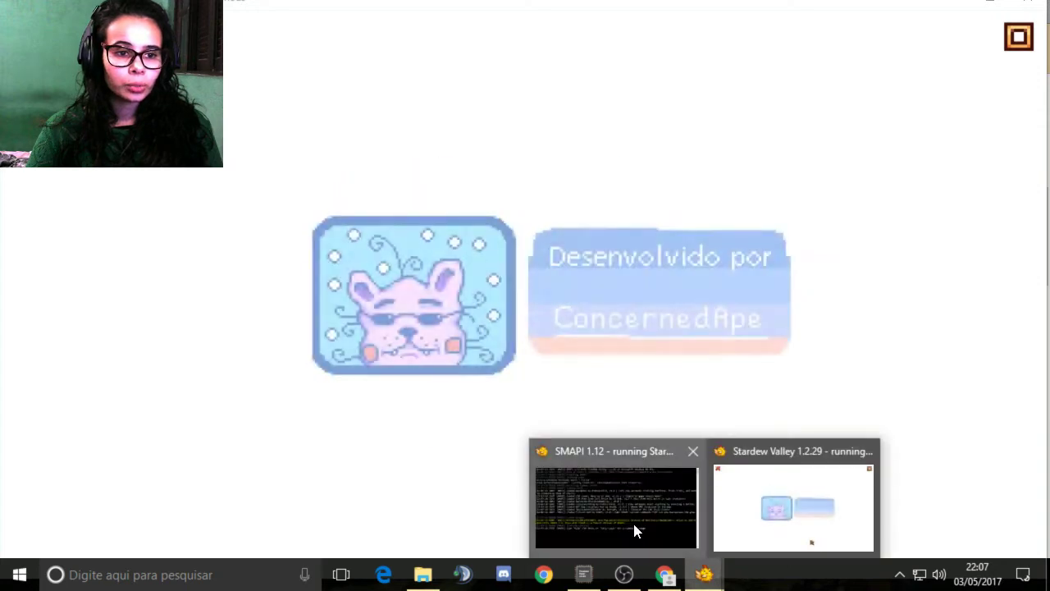
left_click(633, 520)
left_click_drag(771, 135, 759, 137)
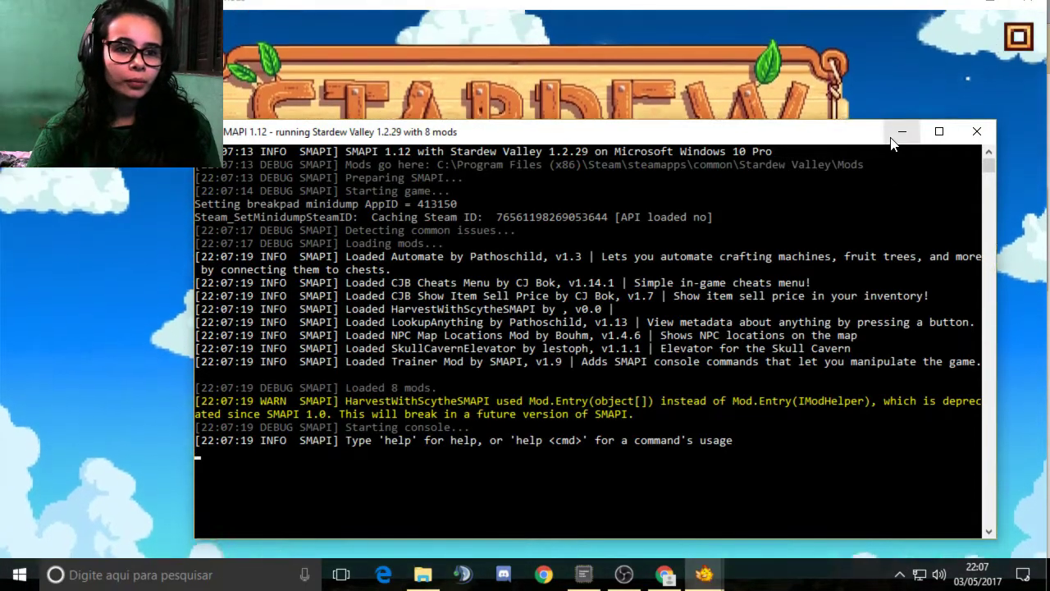
left_click(902, 132)
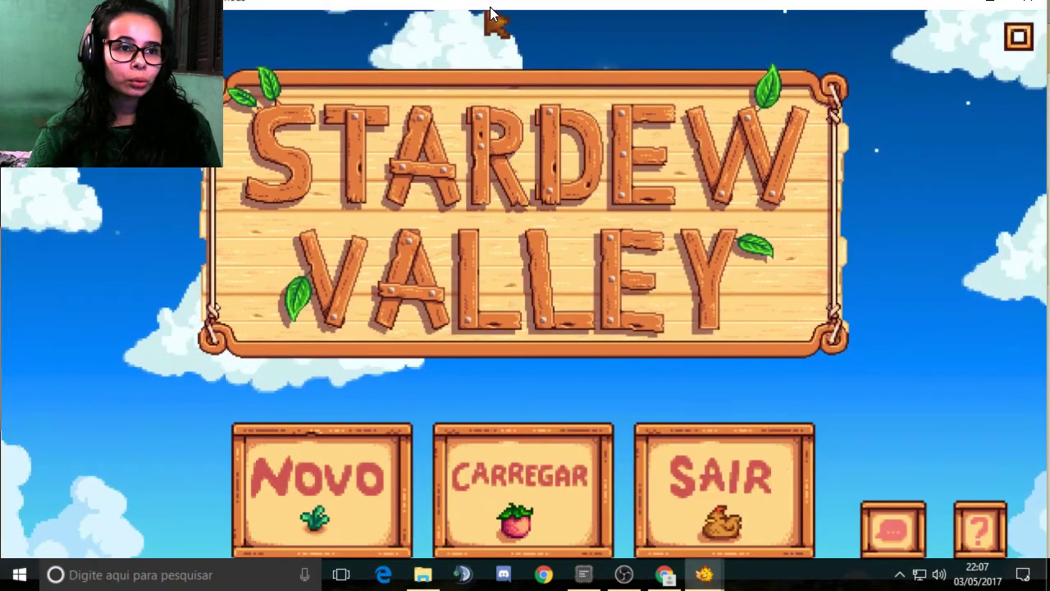
mouse_move(490, 6)
left_mouse_down()
mouse_move(494, 21)
mouse_move(495, 8)
left_mouse_up()
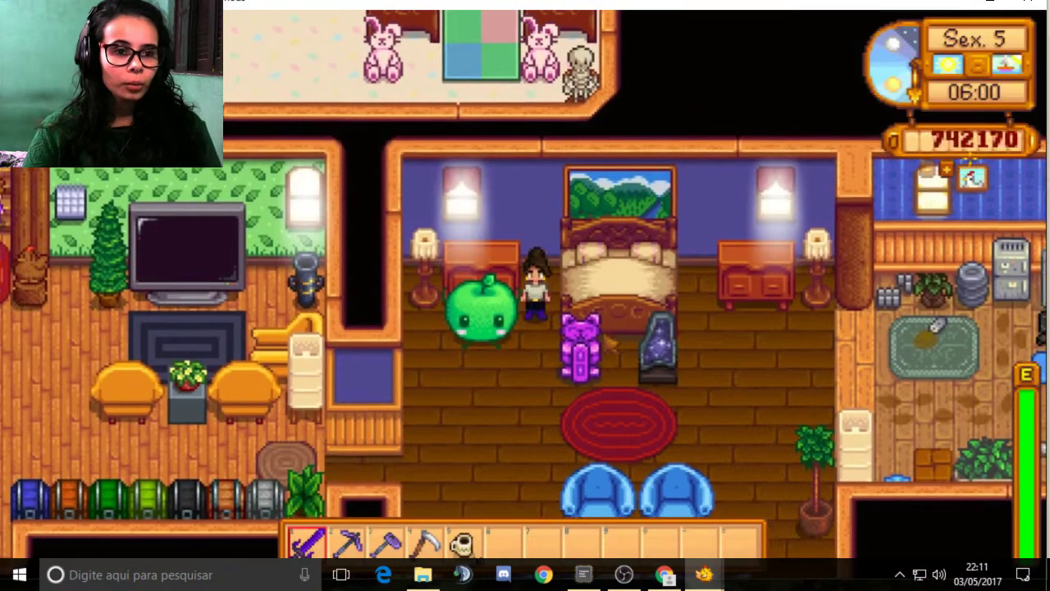
Step: Walk the character around the bedroom to the purple statue beside the bed and collect its iridium ore
key("s")
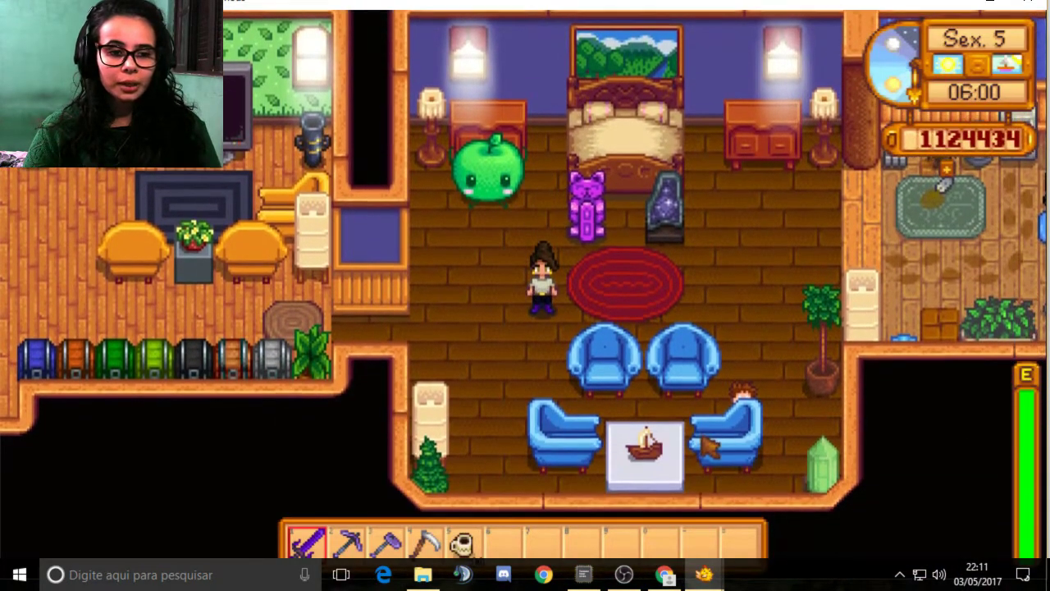
mouse_move(639, 584)
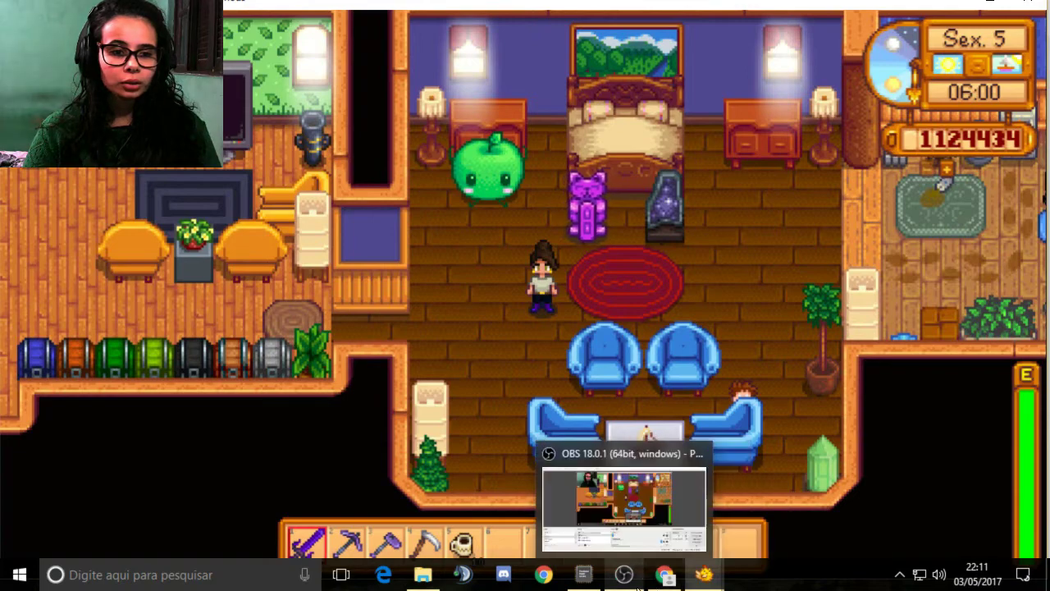
key("a")
key("s")
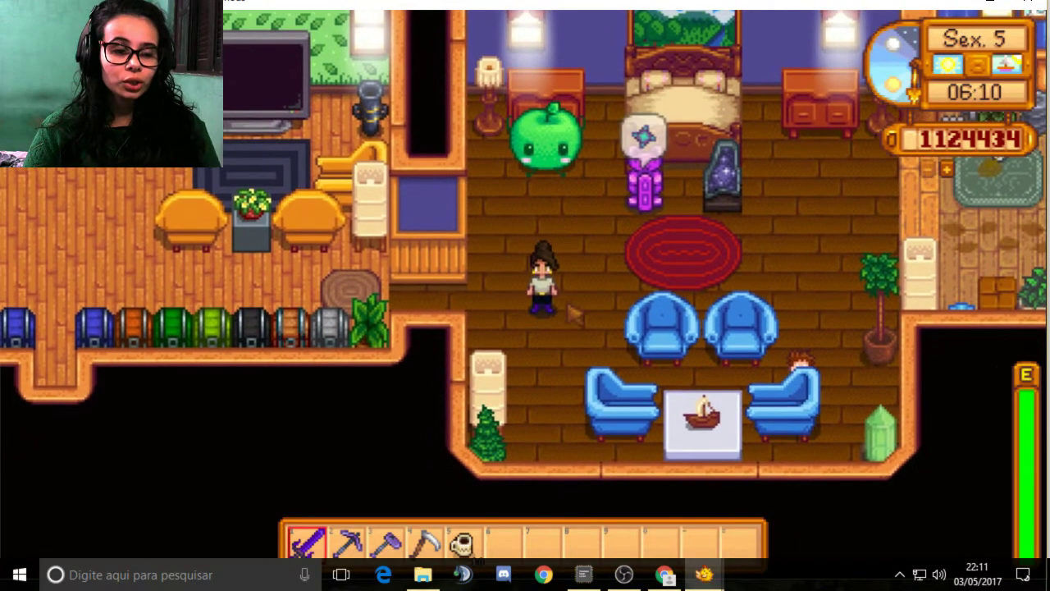
key("w")
key("d")
right_click(608, 292)
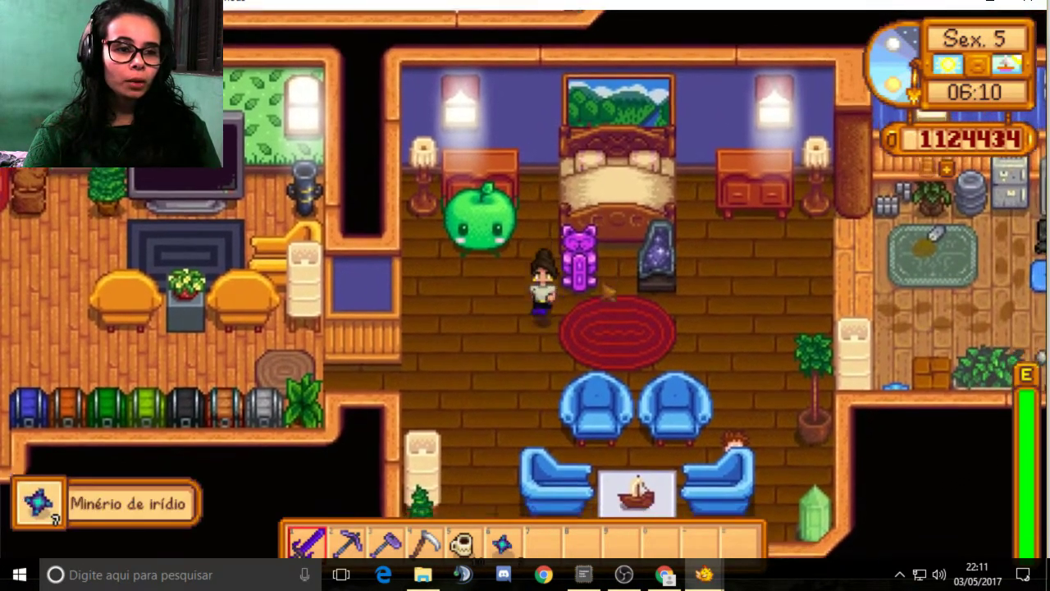
Step: Walk to the row of chests, check the black chest, and store the 7 iridium ore in the light grey chest
key("s")
key("a")
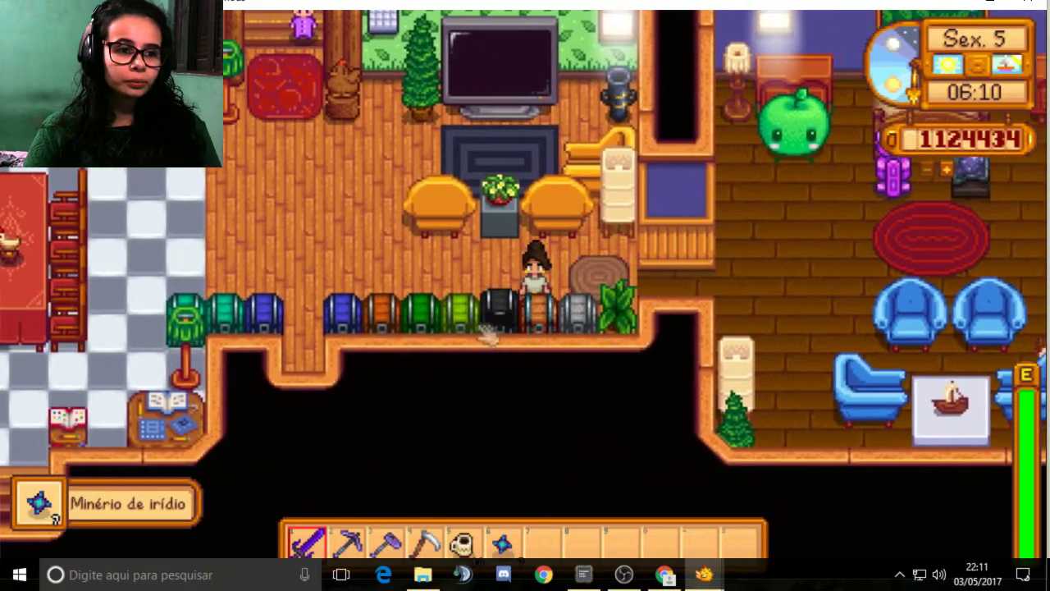
right_click(490, 336)
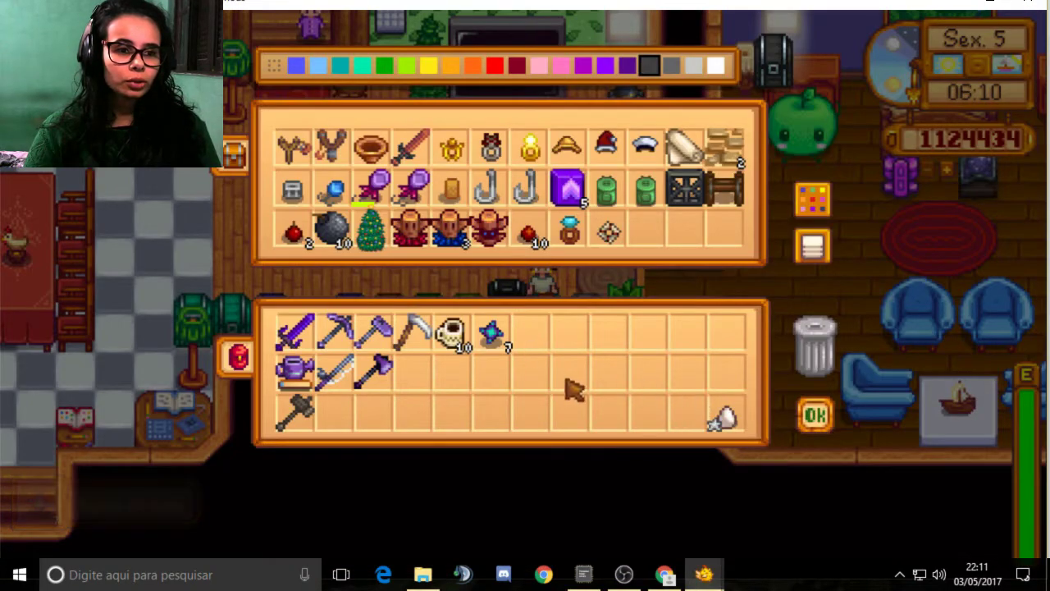
key("e")
key("d")
right_click(561, 339)
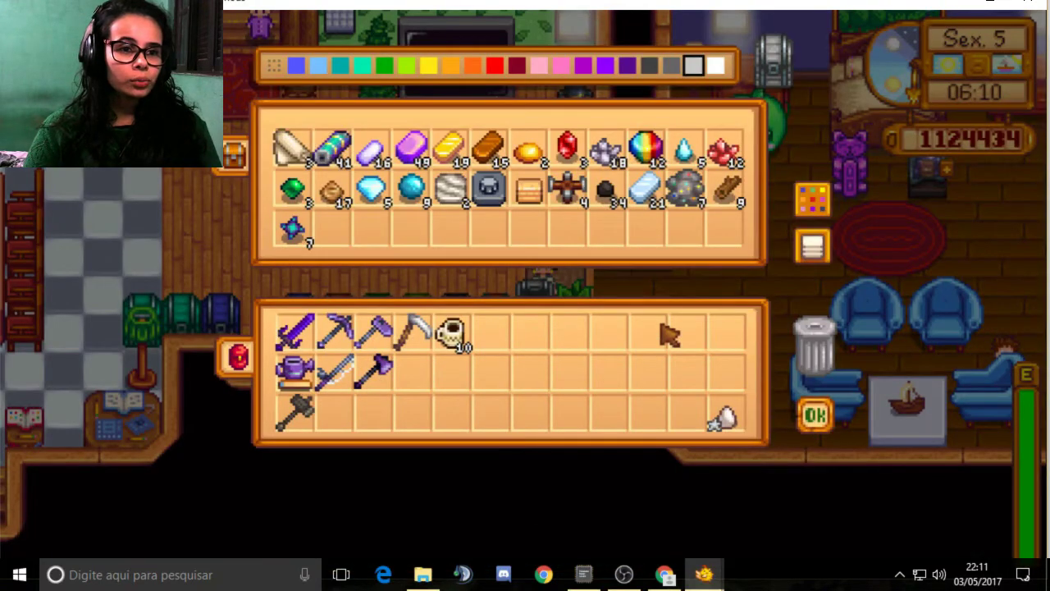
Step: Take the 9 wood pieces and 7 iridium ore out of the light grey chest, and walk to the gap between the chests
left_click(727, 201)
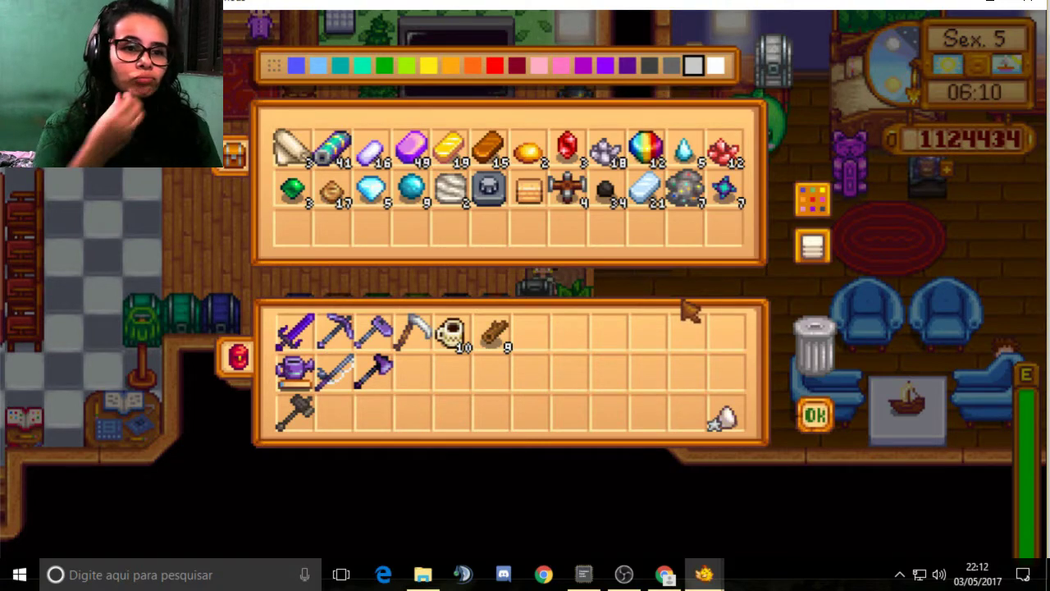
left_click(728, 201)
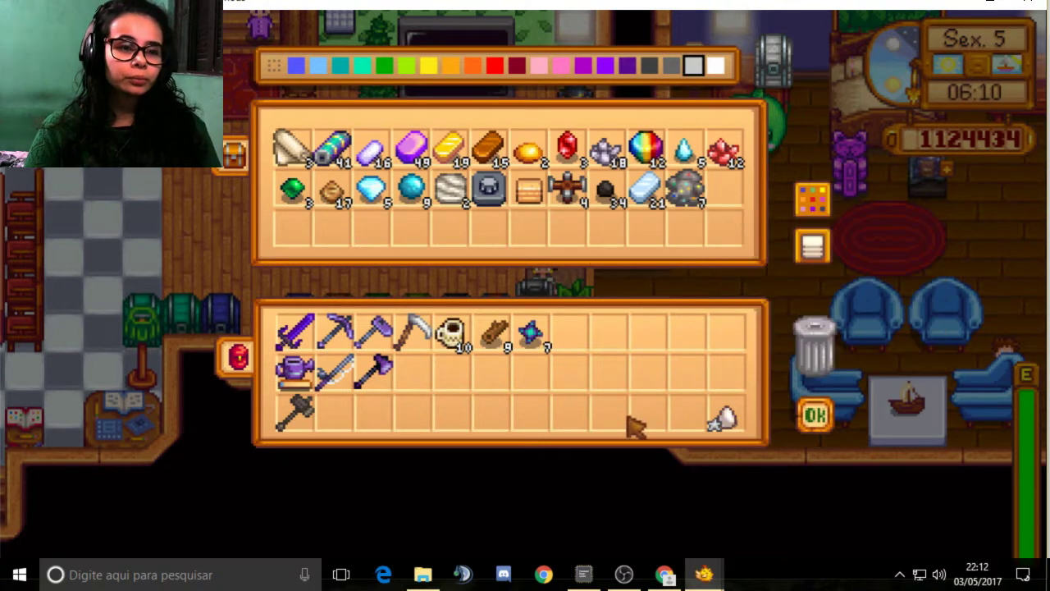
key("Escape")
key("a")
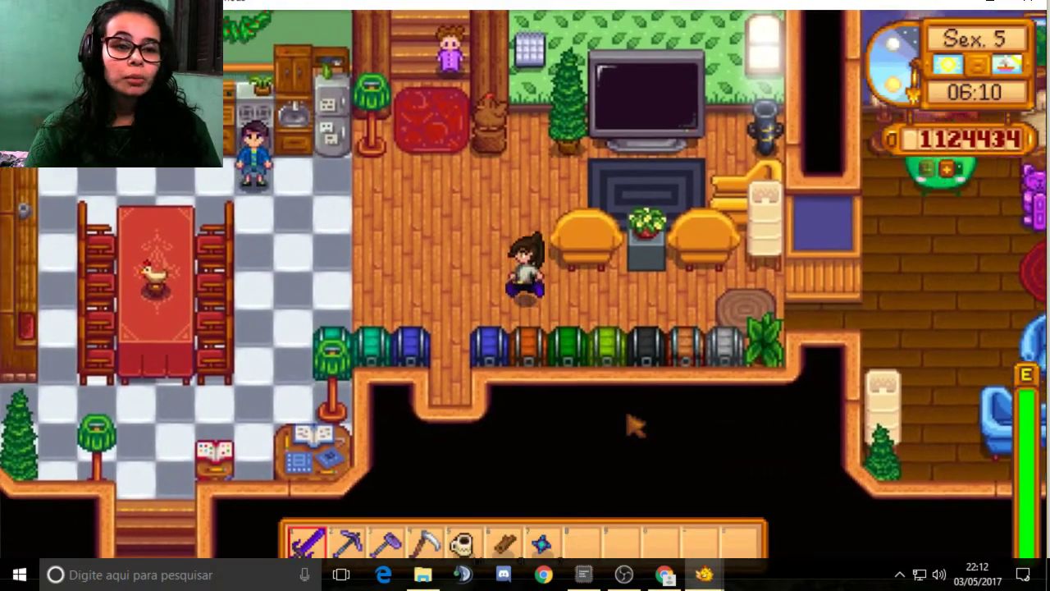
key("a")
key("s")
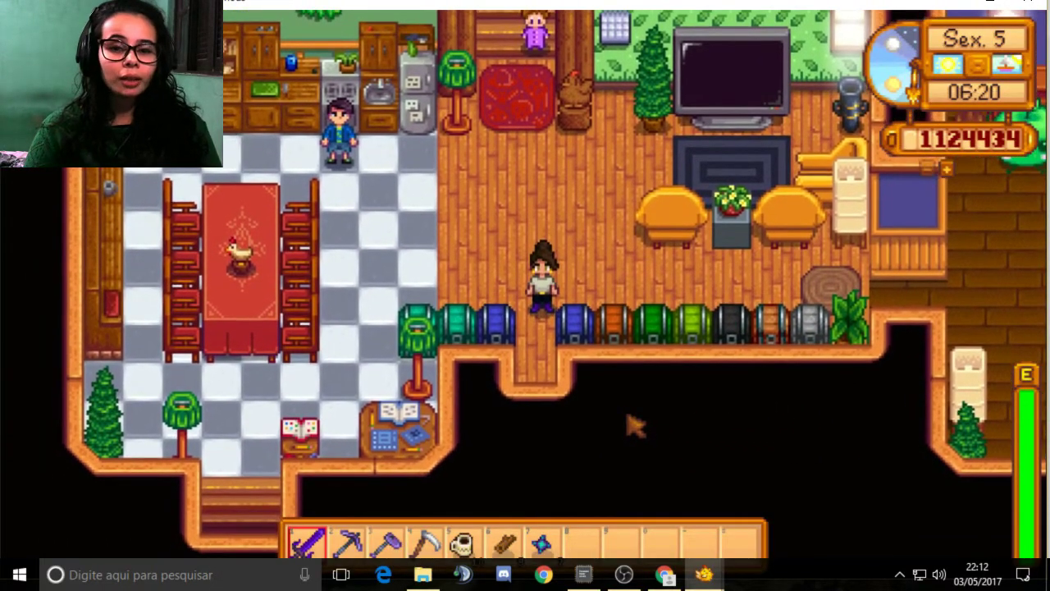